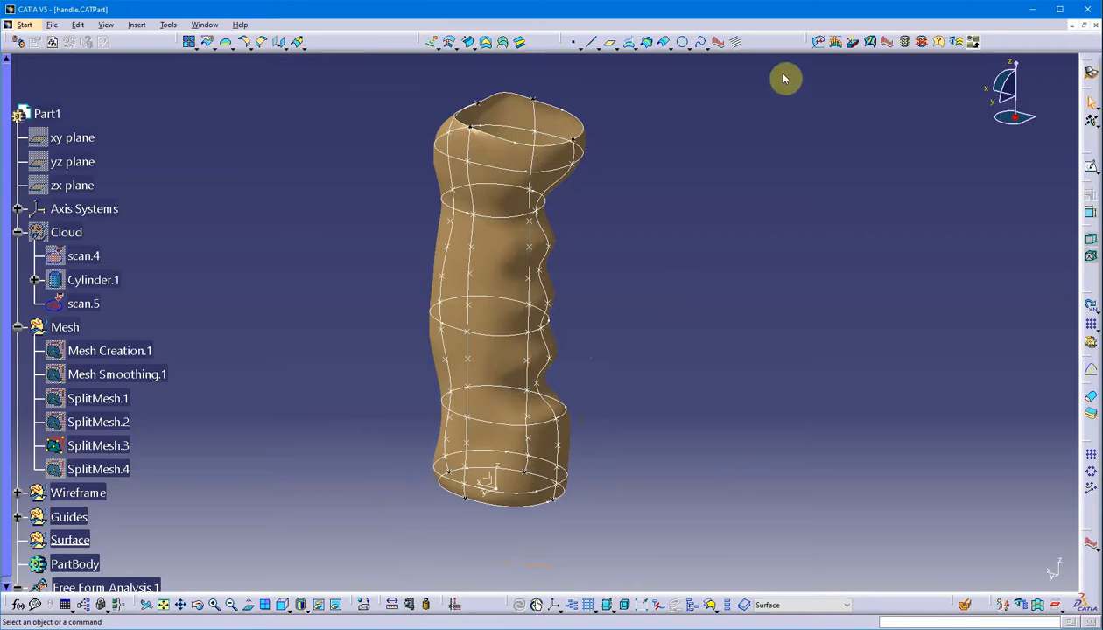
# - Create a porcupine curvature analysis on the vertical guide curve at the front of the handle
pyautogui.click(717, 42)
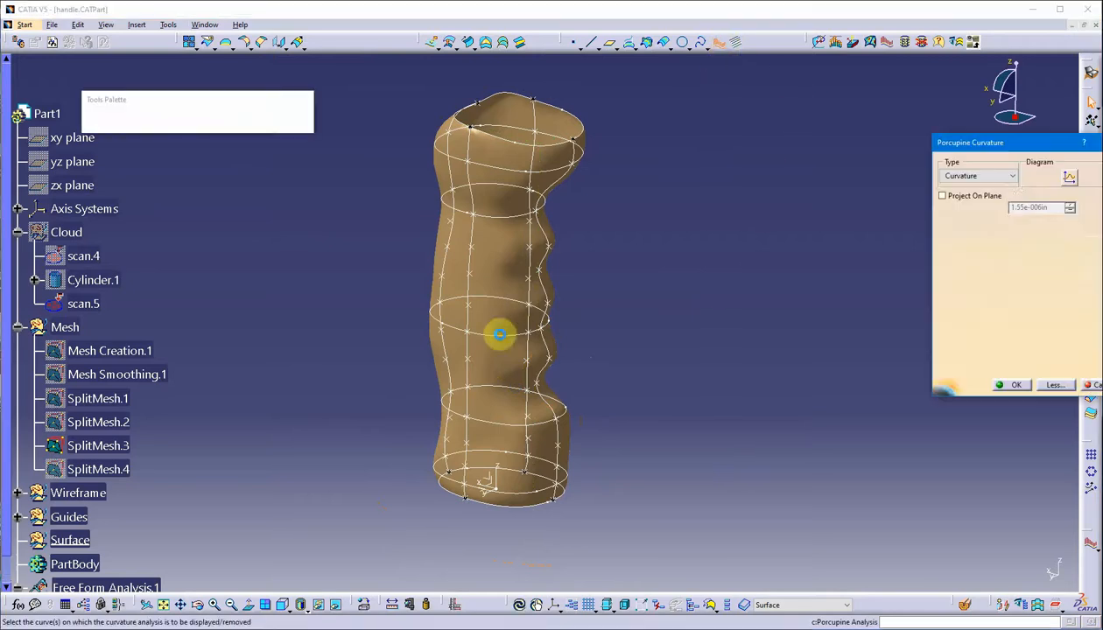
pyautogui.click(470, 376)
pyautogui.moveTo(640, 360); pyautogui.dragTo(613, 373, button='middle')
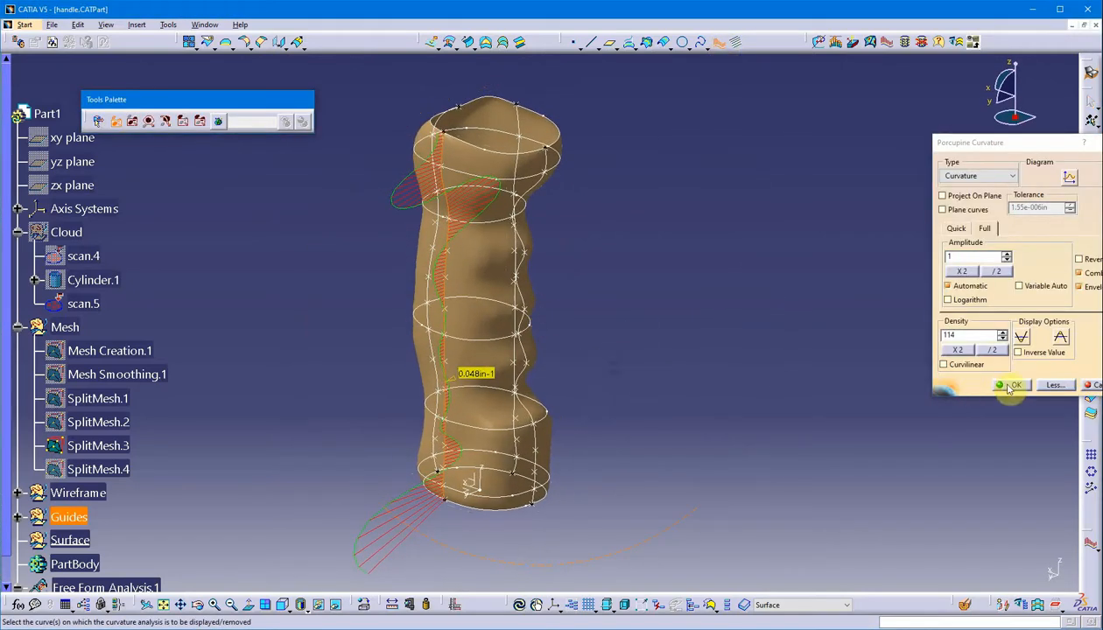
pyautogui.click(1011, 385)
pyautogui.moveTo(448, 394); pyautogui.dragTo(702, 78, button='middle')
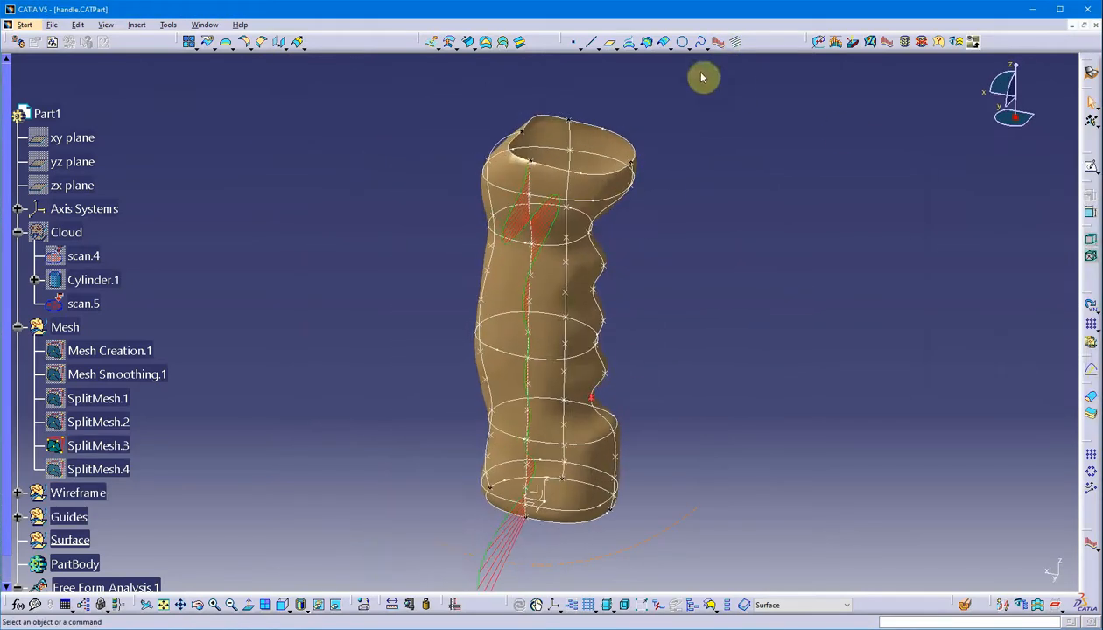
# - Check the curvature comb of the guide curve on the back side of the handle without keeping the analysis
pyautogui.click(486, 370)
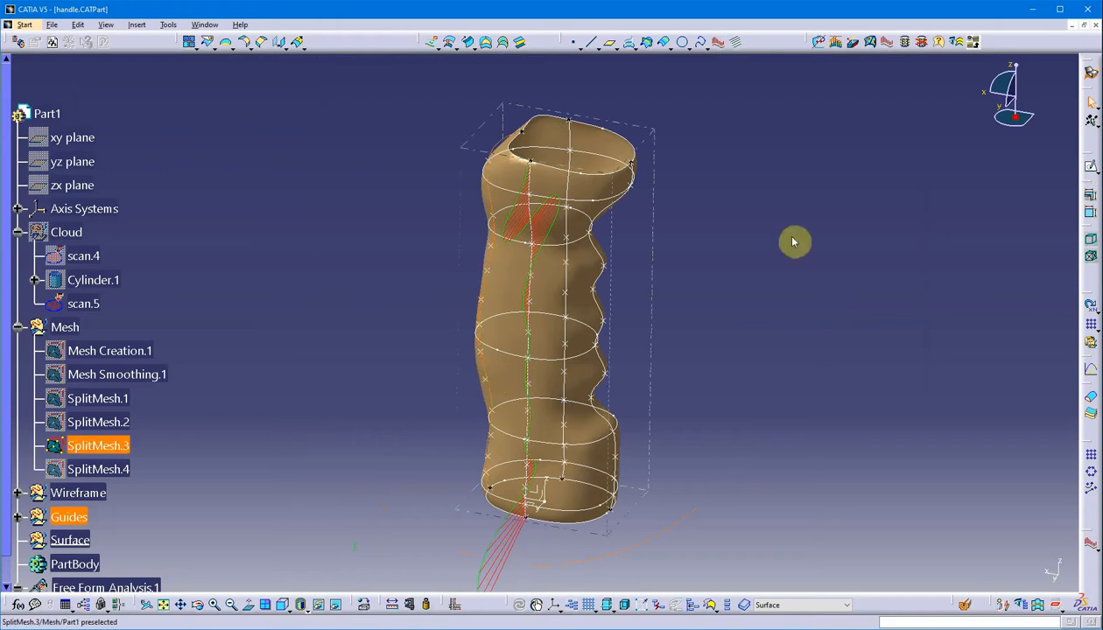
pyautogui.click(717, 44)
pyautogui.moveTo(529, 450); pyautogui.dragTo(618, 366, button='middle')
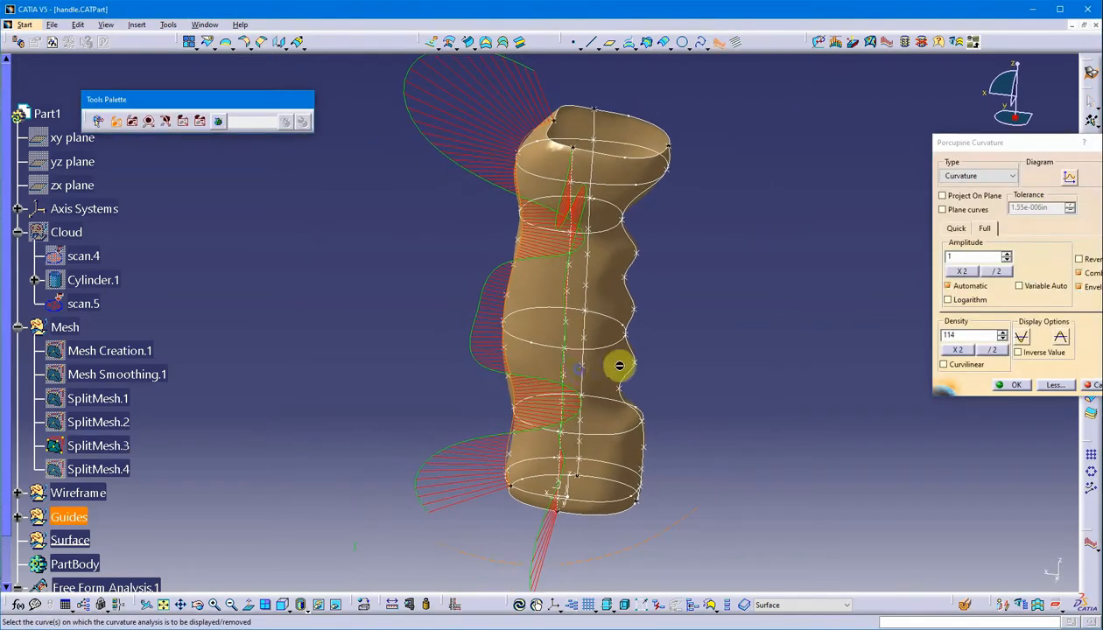
pyautogui.click(1096, 386)
pyautogui.moveTo(677, 320); pyautogui.dragTo(170, 428, button='middle')
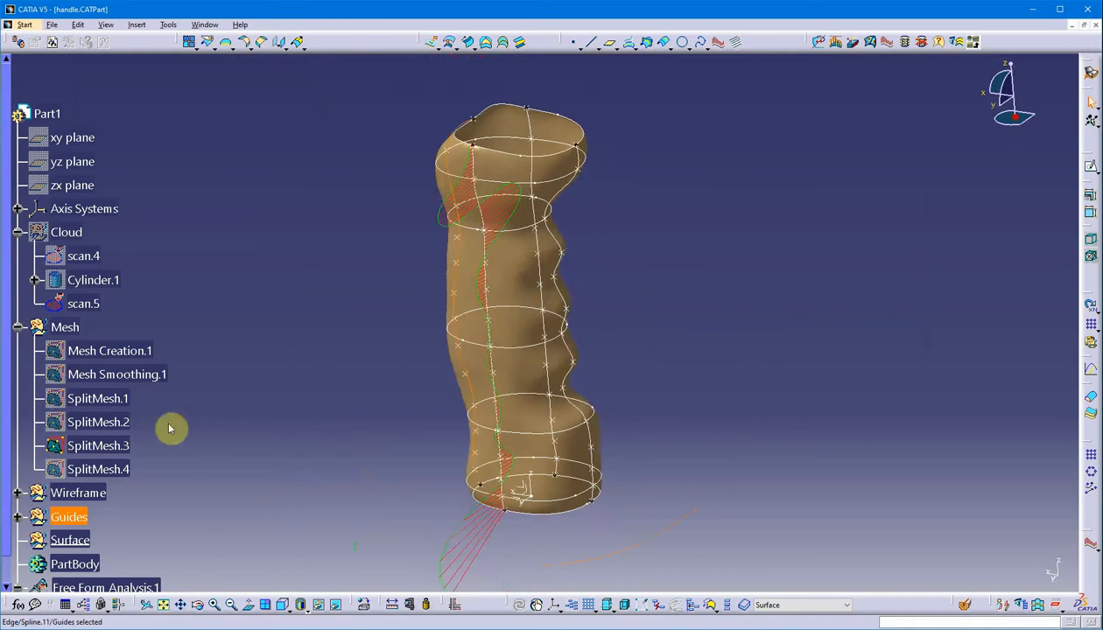
# - Delete Porcupine Curvature Analysis.6 from the free form analysis set
pyautogui.scroll(-3, 170, 428)
pyautogui.click(192, 395)
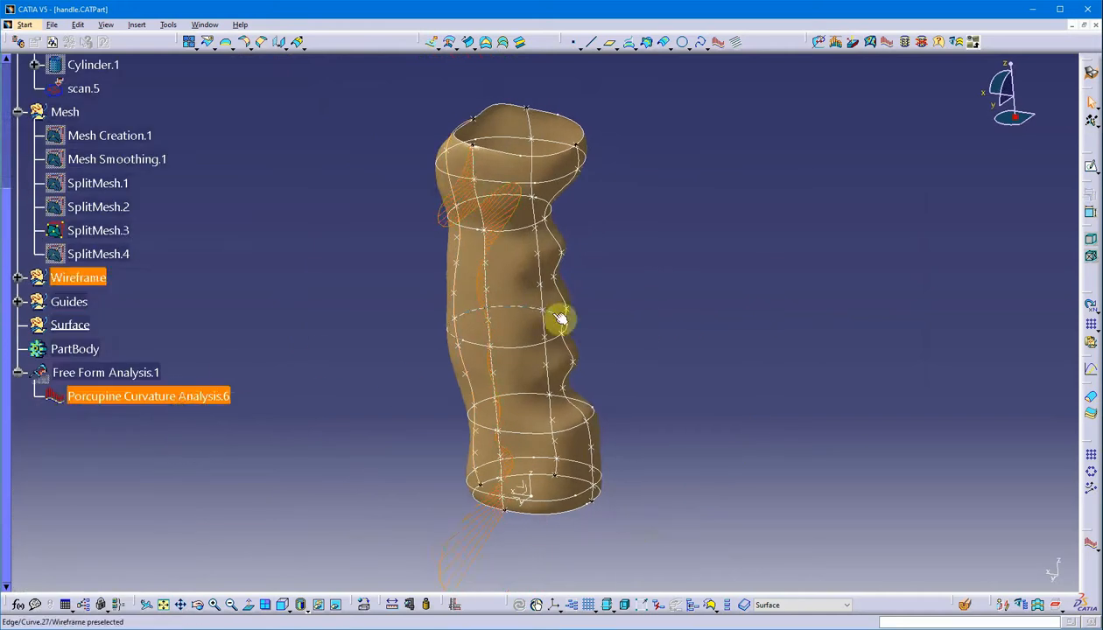
pyautogui.press('Delete')
# - Examine the end section curves and the vertical guide curves along the whole handle
pyautogui.moveTo(393, 378); pyautogui.dragTo(500, 342, button='middle')
pyautogui.moveTo(491, 399); pyautogui.dragTo(512, 411, button='middle')
pyautogui.moveTo(611, 309); pyautogui.dragTo(485, 517, button='middle')
pyautogui.moveTo(616, 272); pyautogui.dragTo(634, 346, button='middle')
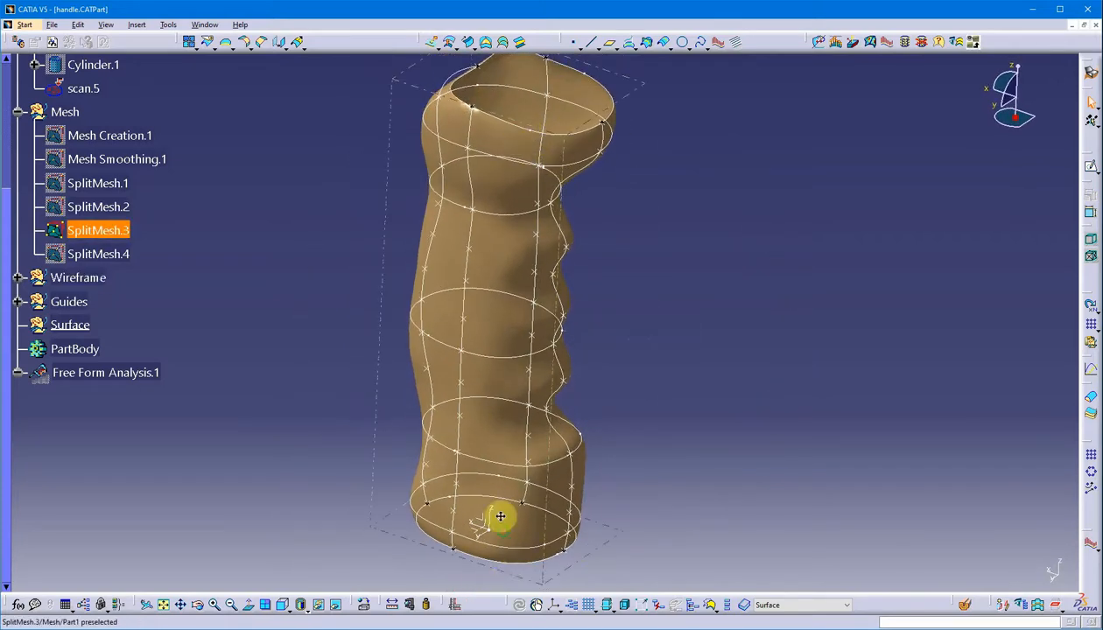
pyautogui.moveTo(497, 517)
pyautogui.mouseDown(button='middle')
pyautogui.moveTo(497, 477)
pyautogui.moveTo(500, 531)
pyautogui.mouseUp(button='middle')
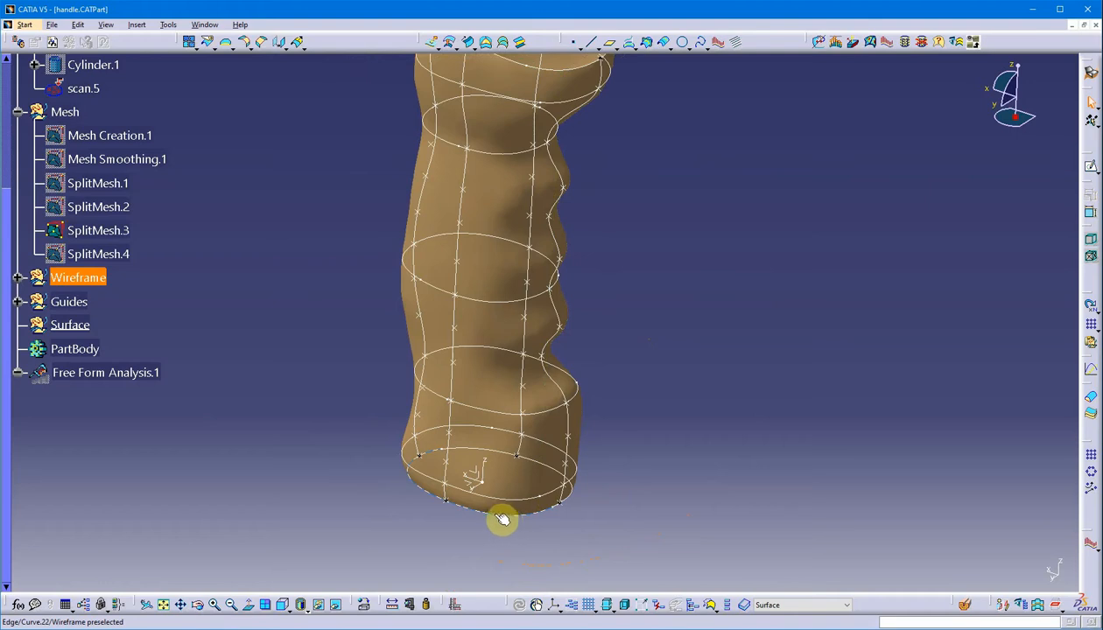
pyautogui.moveTo(467, 206); pyautogui.dragTo(509, 352, button='middle')
pyautogui.moveTo(633, 369); pyautogui.dragTo(608, 348, button='middle')
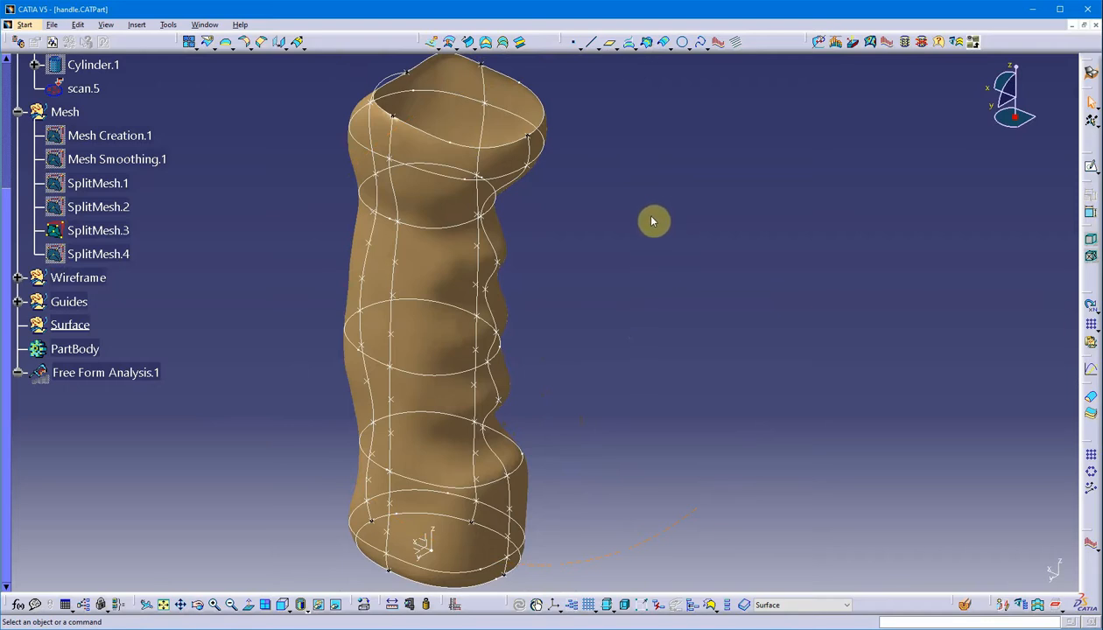
pyautogui.moveTo(648, 225); pyautogui.dragTo(631, 222, button='middle')
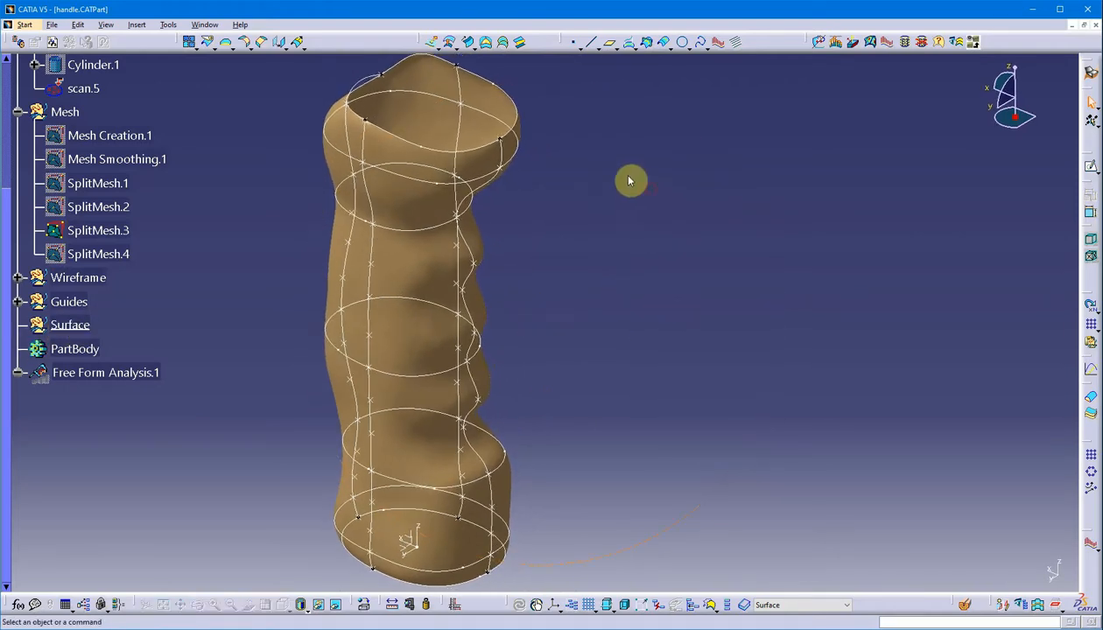
# - Start a multi-sections surface with sections Curve.22, closing point Extract.15, and Curve.21, closing point Extract.28
pyautogui.click(503, 42)
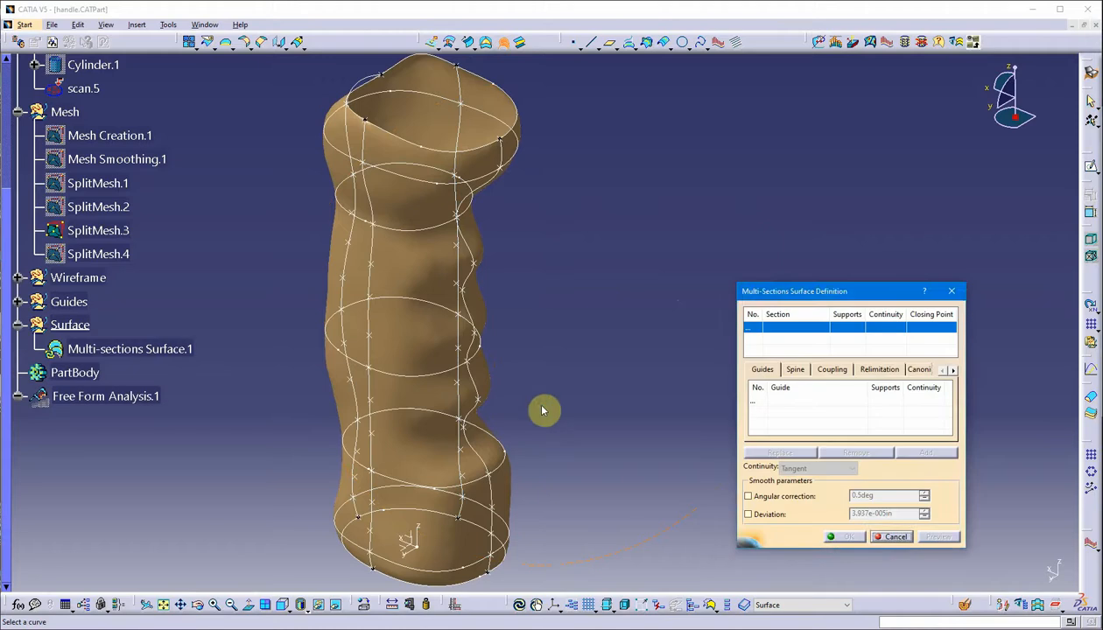
pyautogui.moveTo(519, 406); pyautogui.dragTo(476, 454, button='middle')
pyautogui.click(446, 443)
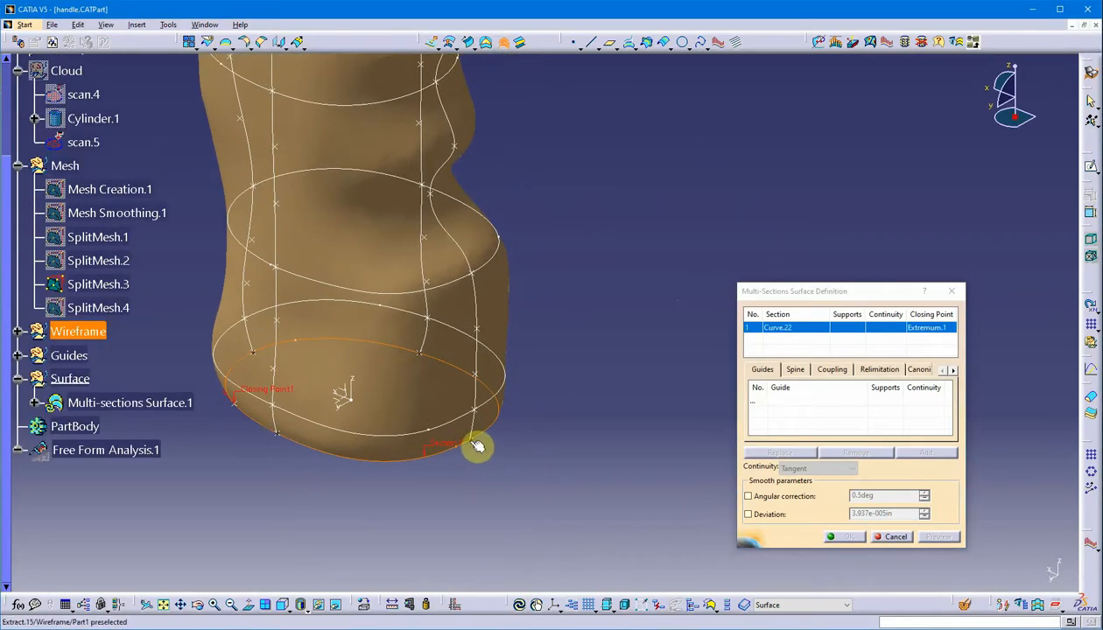
pyautogui.click(477, 446)
pyautogui.moveTo(540, 190); pyautogui.dragTo(517, 472, button='middle')
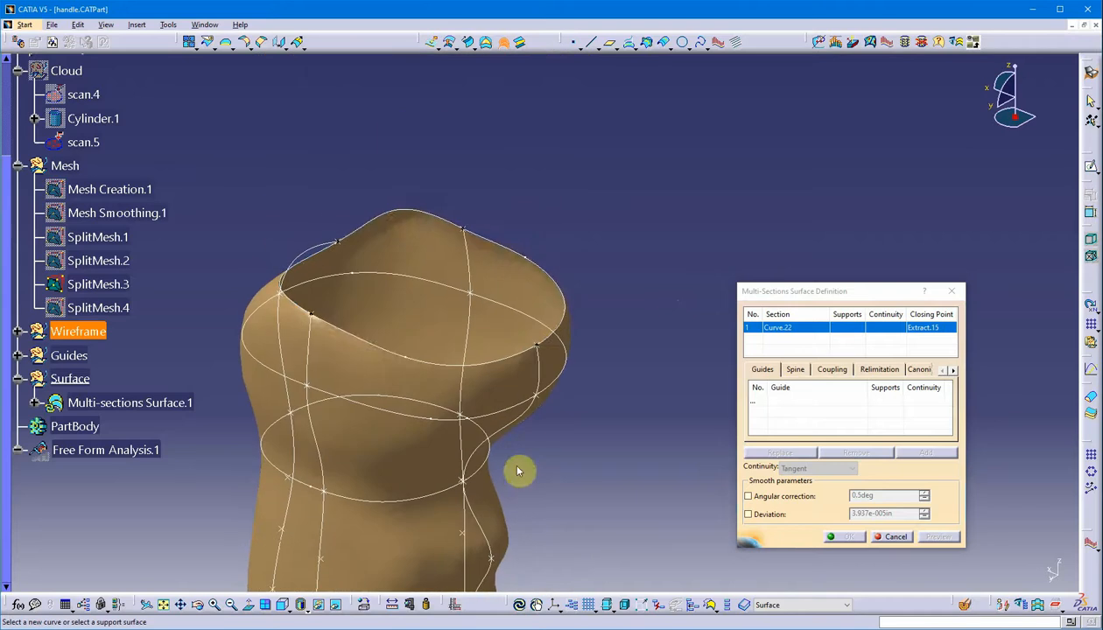
pyautogui.click(504, 364)
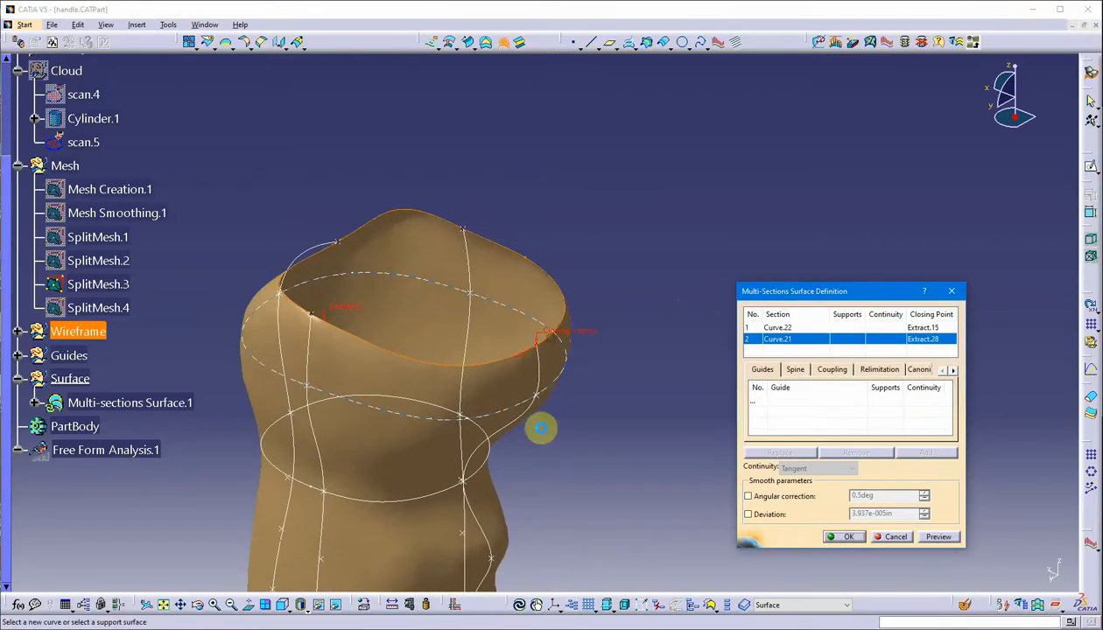
pyautogui.moveTo(524, 439); pyautogui.dragTo(540, 301, button='middle')
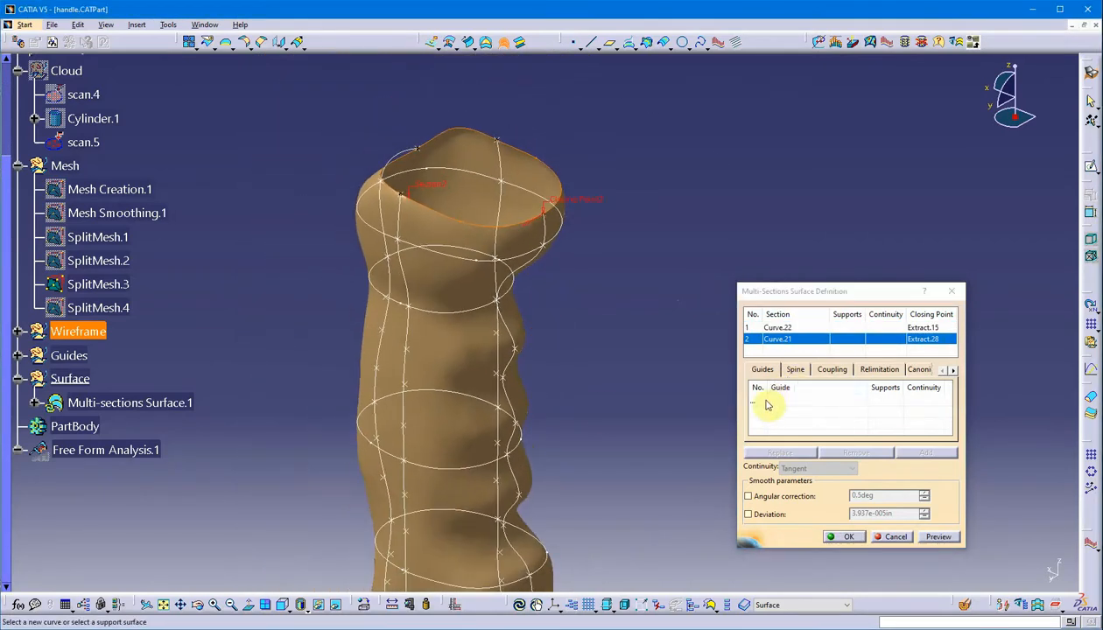
# - Add Spline.12, Spline.10, Spline.11 and Spline.9 as guides of the multi-sections surface and preview it
pyautogui.click(753, 401)
pyautogui.click(519, 414)
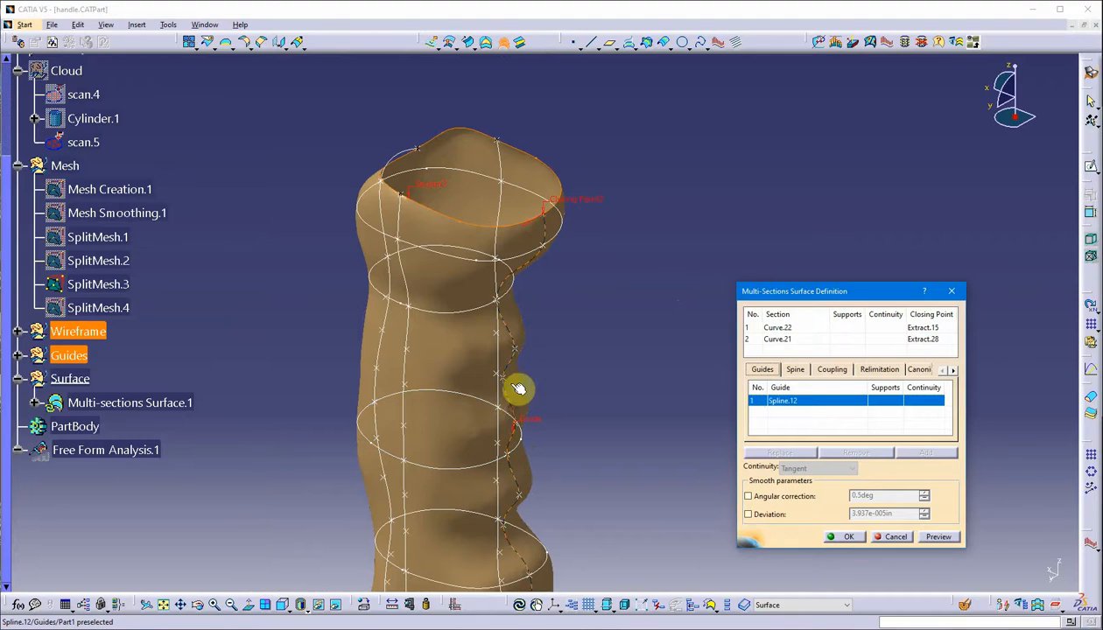
pyautogui.click(496, 354)
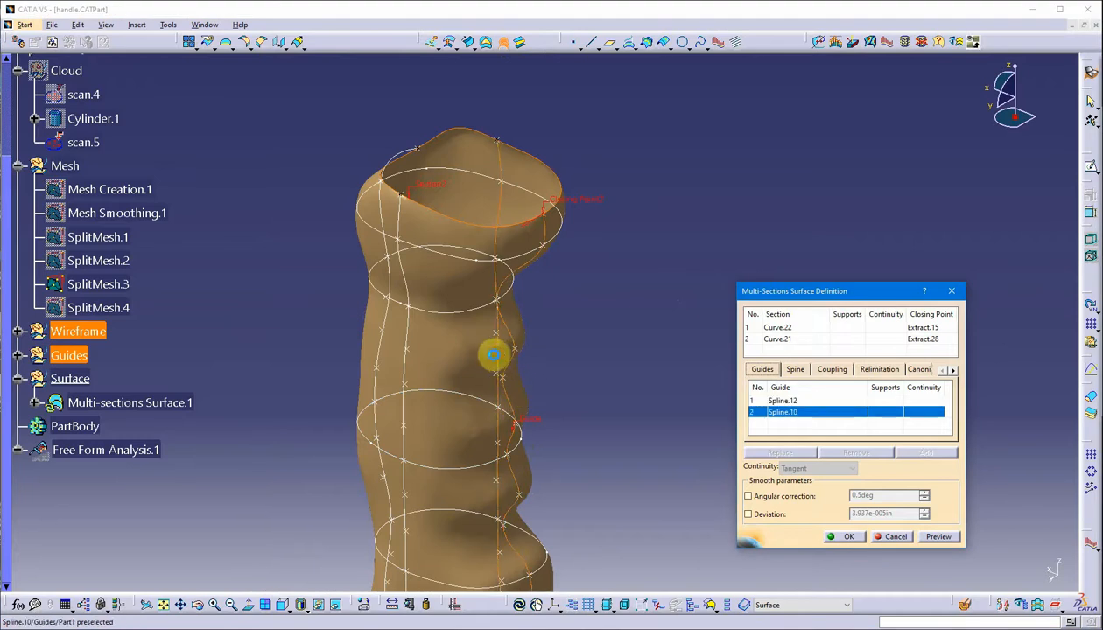
pyautogui.click(386, 359)
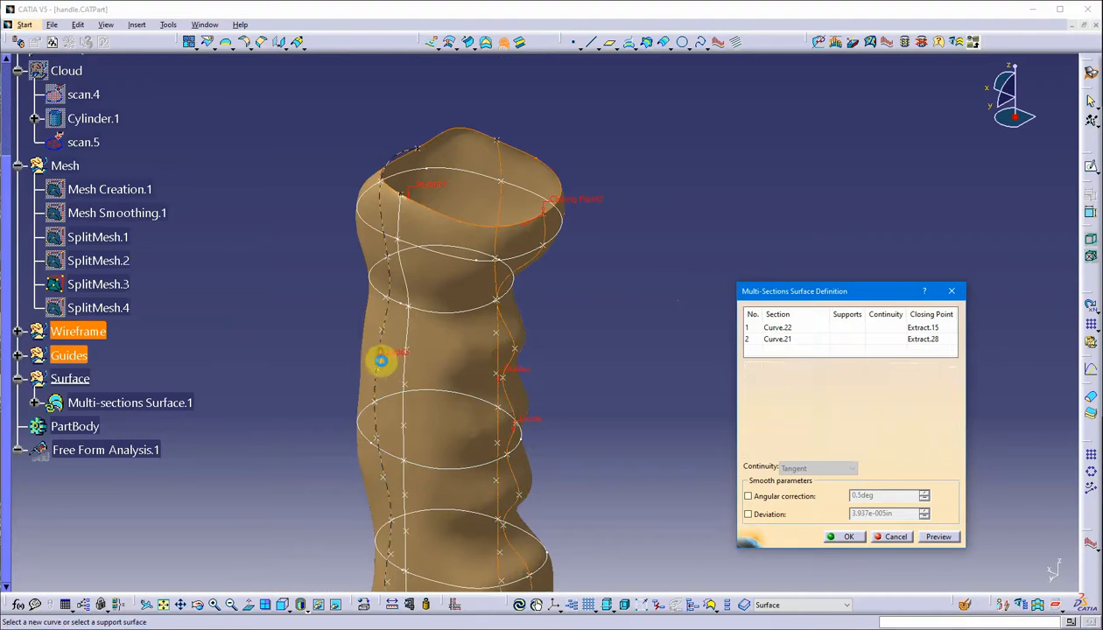
pyautogui.click(404, 414)
pyautogui.click(939, 538)
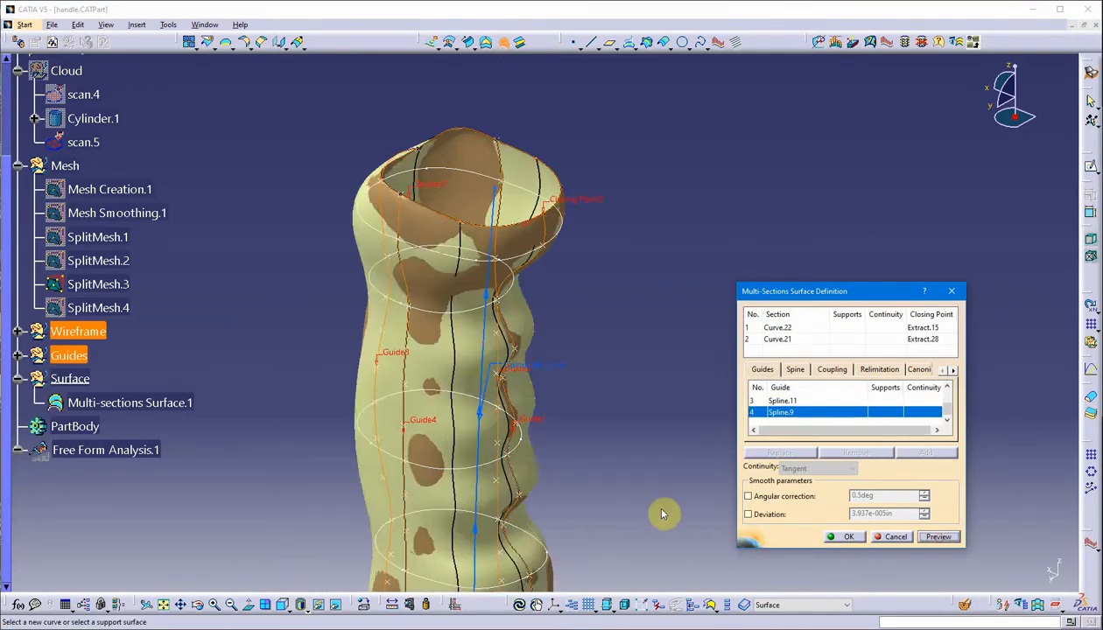
pyautogui.moveTo(664, 512); pyautogui.dragTo(583, 365, button='middle')
# - Set the sections coupling to Tangency, preview the surface and inspect it around the handle
pyautogui.click(832, 369)
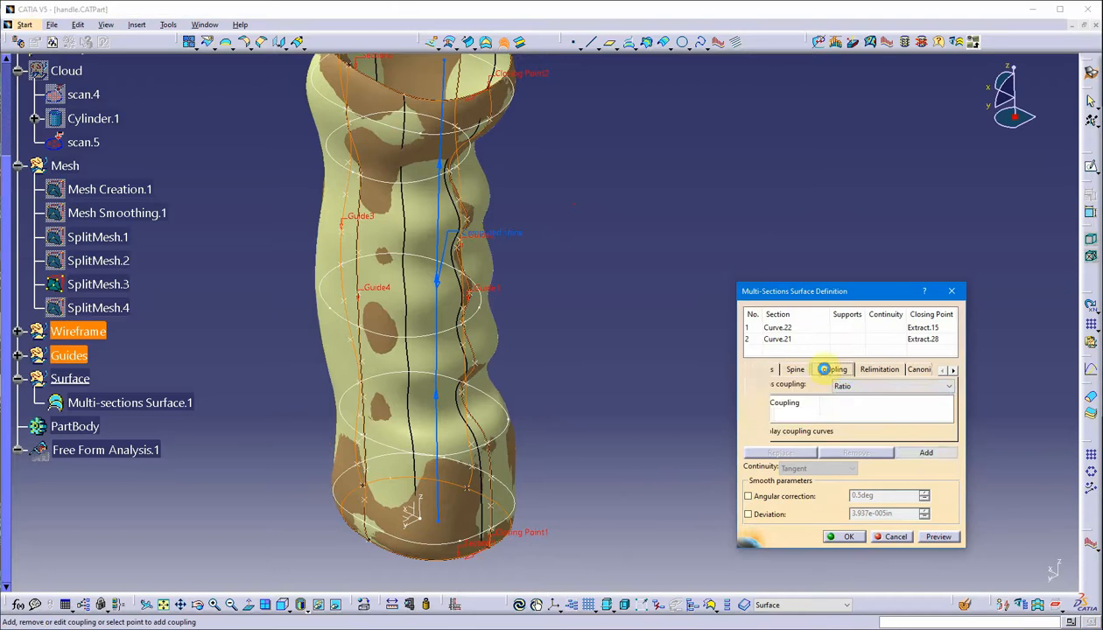
pyautogui.moveTo(615, 412)
pyautogui.mouseDown(button='middle')
pyautogui.moveTo(460, 384)
pyautogui.moveTo(443, 364)
pyautogui.moveTo(451, 347)
pyautogui.moveTo(482, 349)
pyautogui.moveTo(546, 391)
pyautogui.moveTo(573, 426)
pyautogui.moveTo(620, 389)
pyautogui.mouseUp(button='middle')
pyautogui.click(842, 386)
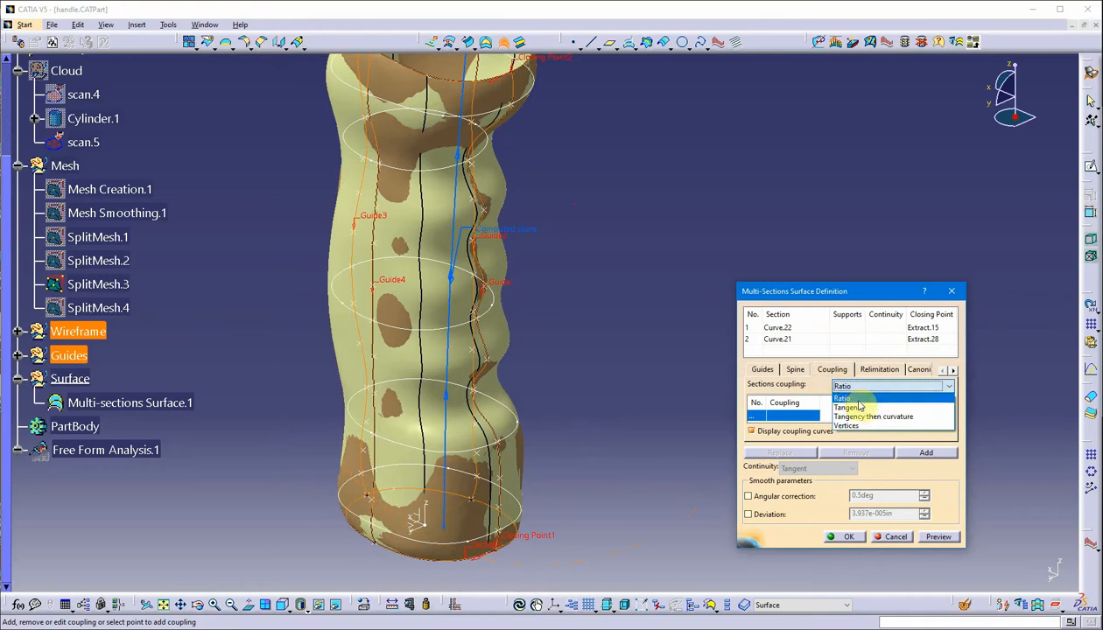
pyautogui.click(845, 403)
pyautogui.click(940, 538)
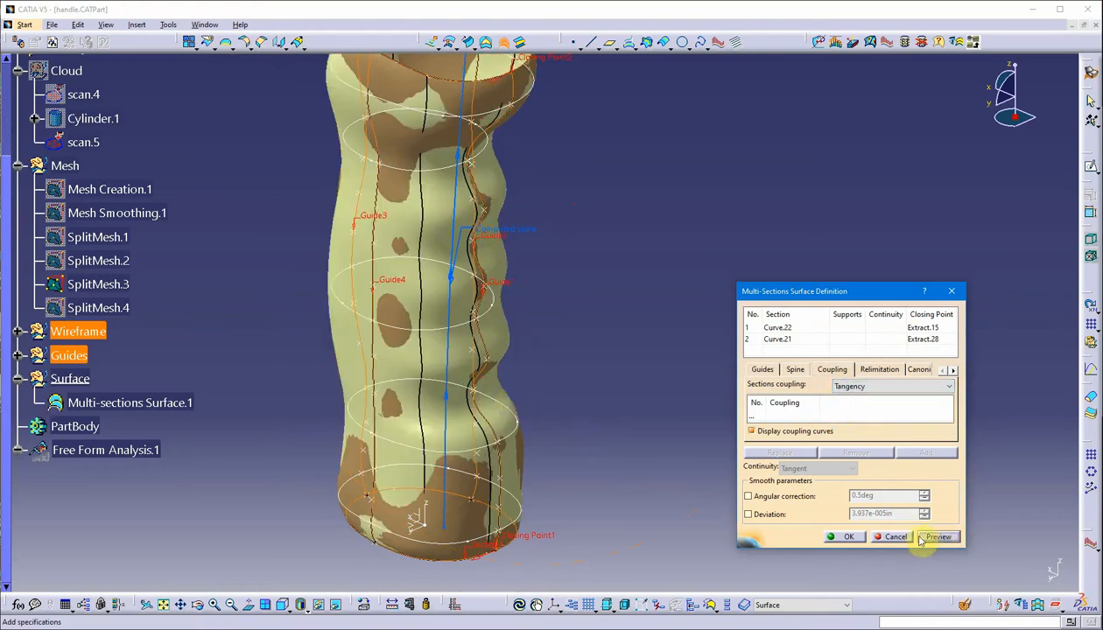
pyautogui.moveTo(517, 405); pyautogui.dragTo(362, 456, button='middle')
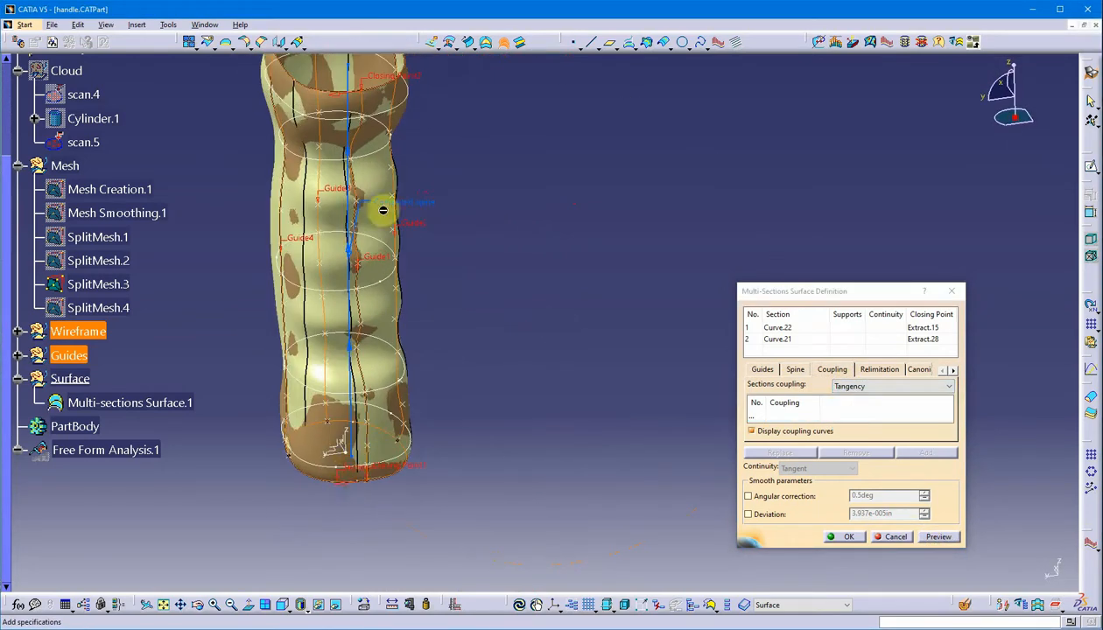
pyautogui.moveTo(382, 210); pyautogui.dragTo(501, 344, button='middle')
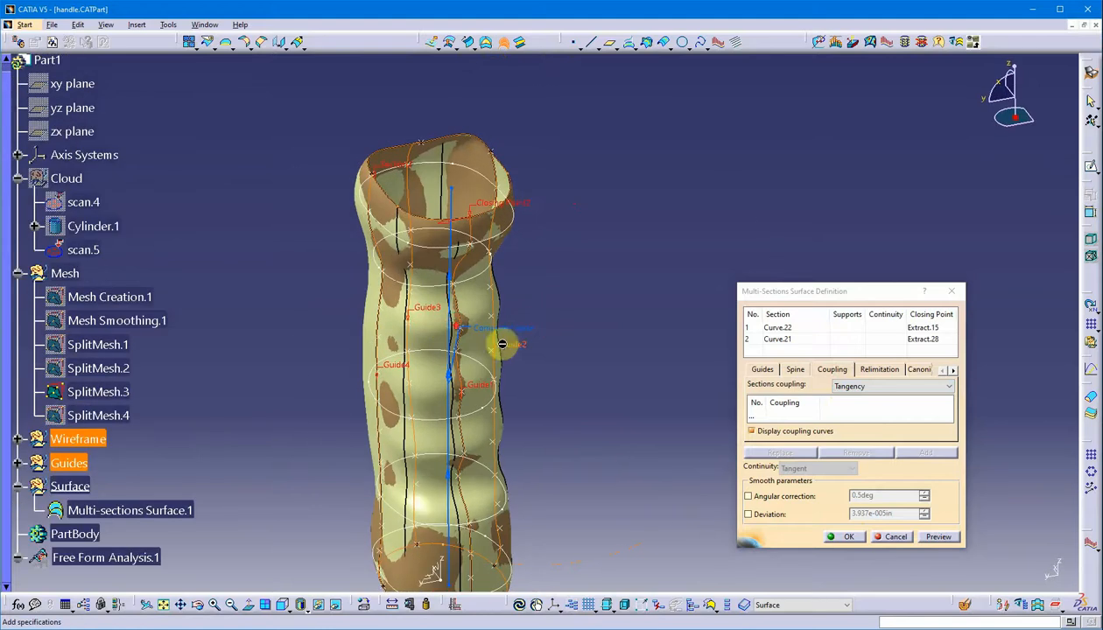
# - Try the Tangency then curvature section coupling in a preview, and cancel the multi-sections surface
pyautogui.click(847, 390)
pyautogui.click(862, 412)
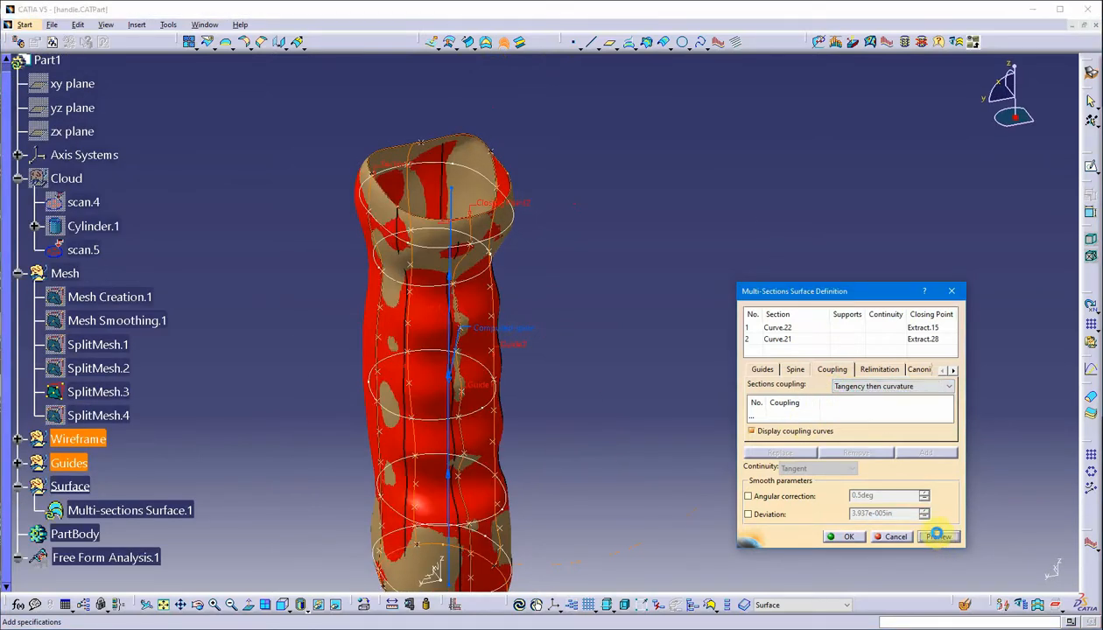
pyautogui.click(937, 536)
pyautogui.click(628, 357)
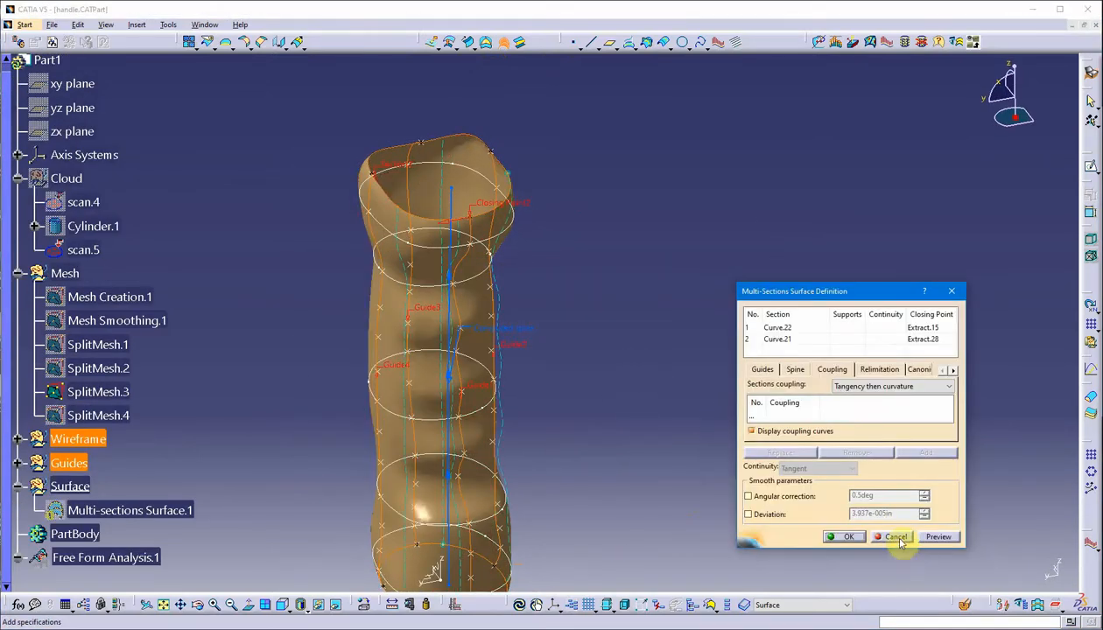
pyautogui.click(895, 536)
# - Hide the Mesh geometrical set so only the wireframe and guide curves are displayed
pyautogui.moveTo(676, 545); pyautogui.dragTo(687, 408, button='middle')
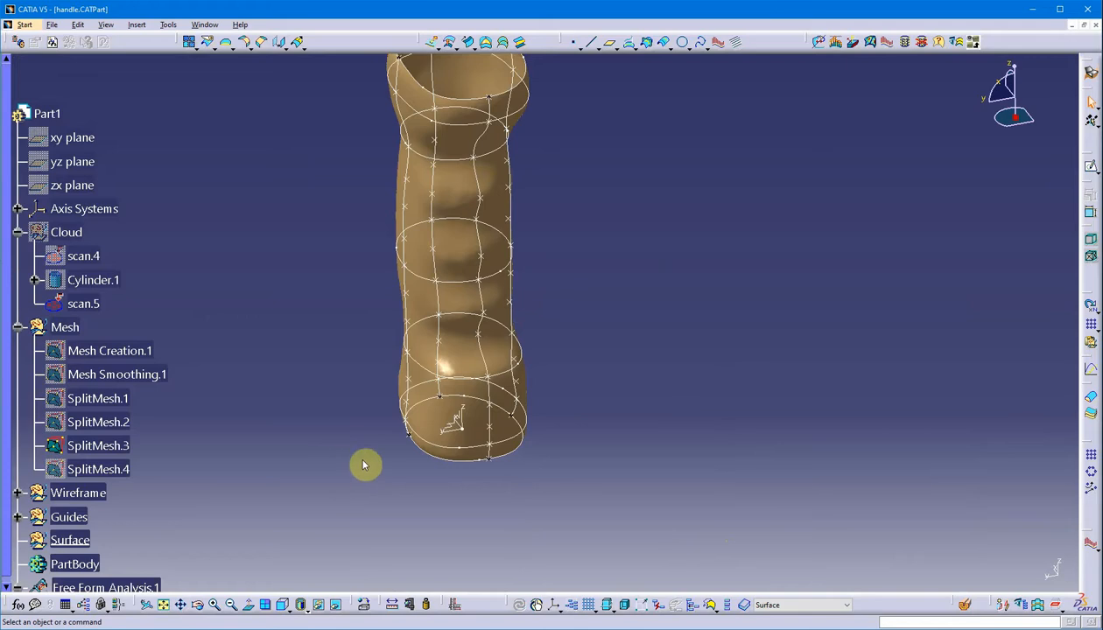
pyautogui.rightClick(84, 333)
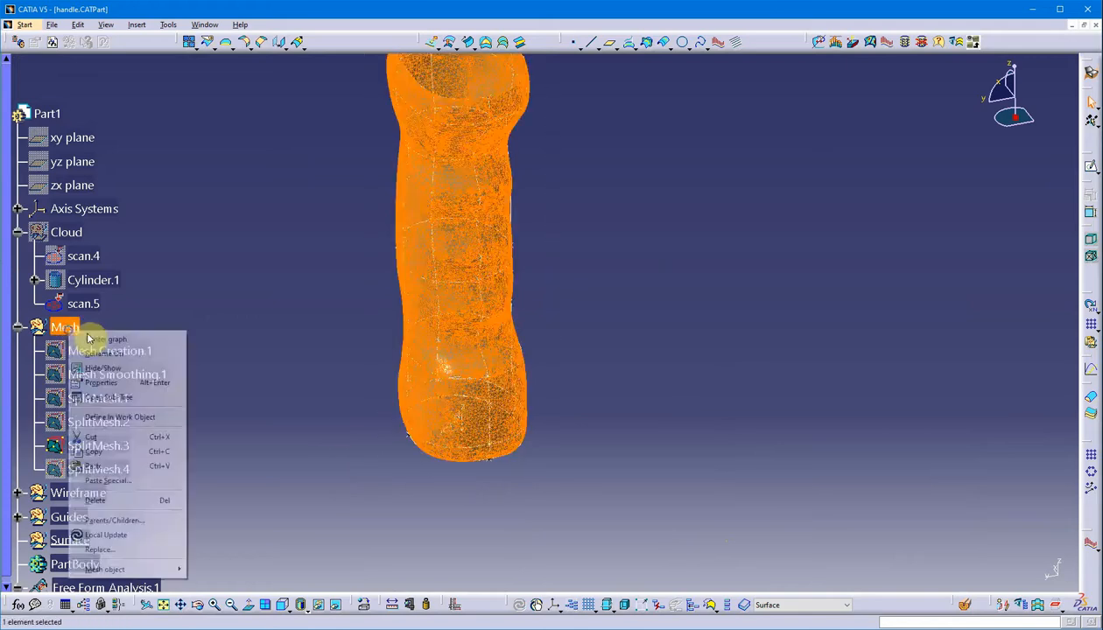
pyautogui.click(103, 367)
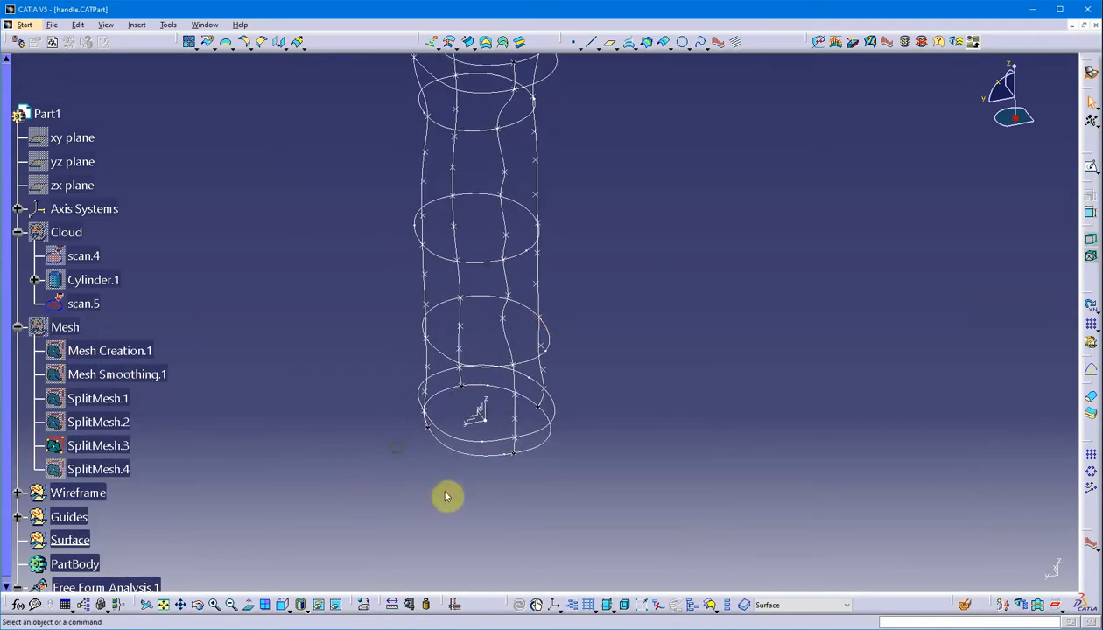
# - Review the end section curves of the handle and define the Guides geometrical set as the in-work object
pyautogui.moveTo(492, 490); pyautogui.dragTo(511, 477, button='middle')
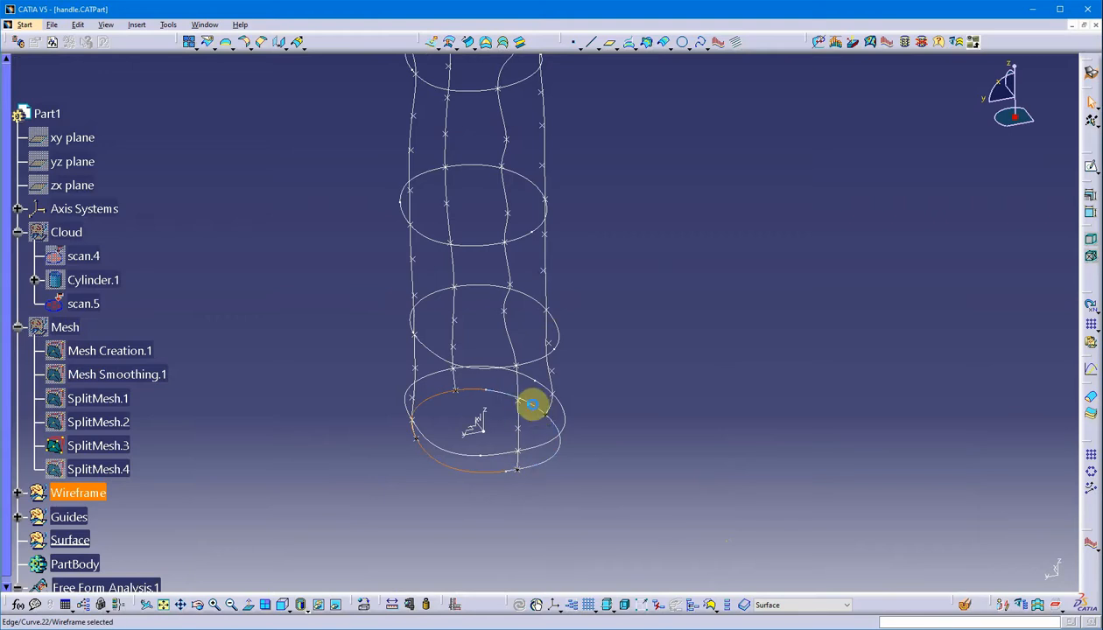
pyautogui.moveTo(583, 304); pyautogui.dragTo(585, 597, button='middle')
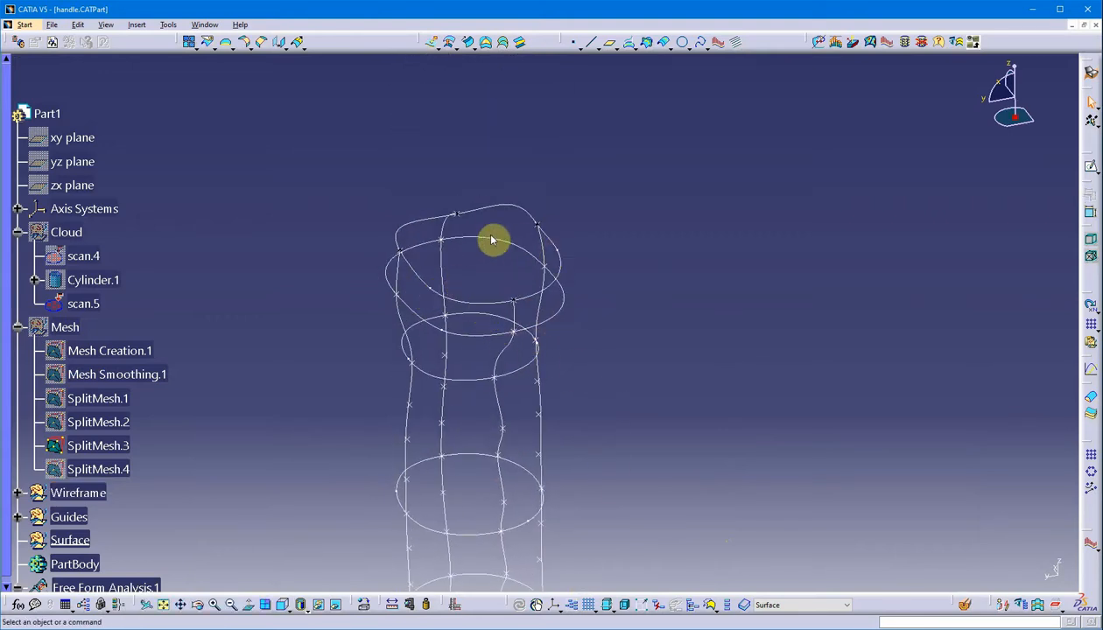
pyautogui.moveTo(569, 445); pyautogui.dragTo(536, 418, button='middle')
pyautogui.scroll(-2, 271, 476)
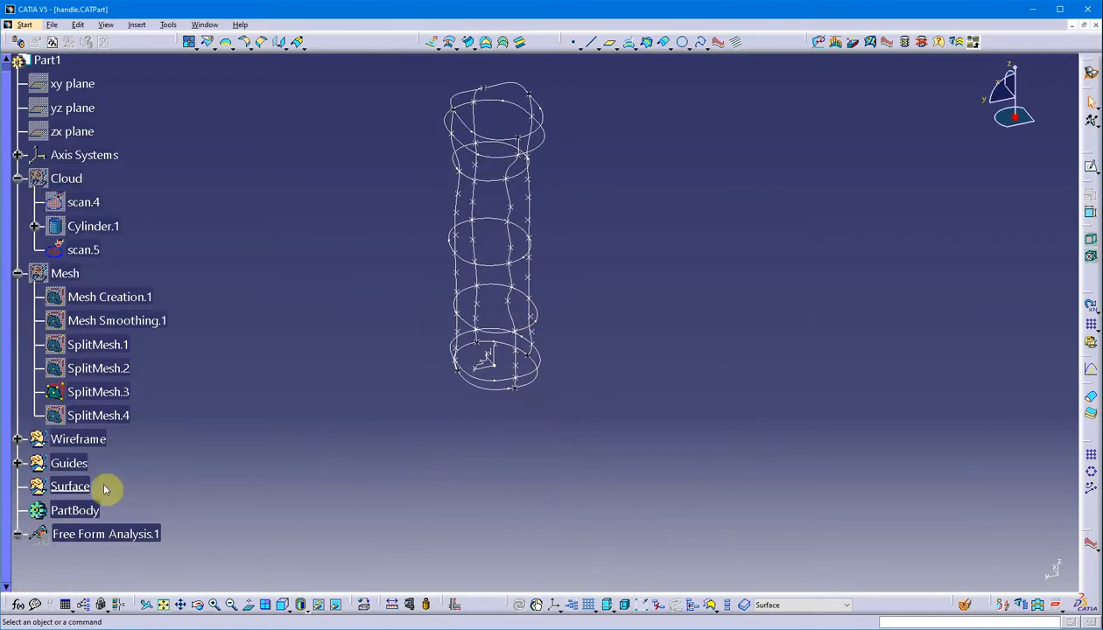
pyautogui.rightClick(75, 465)
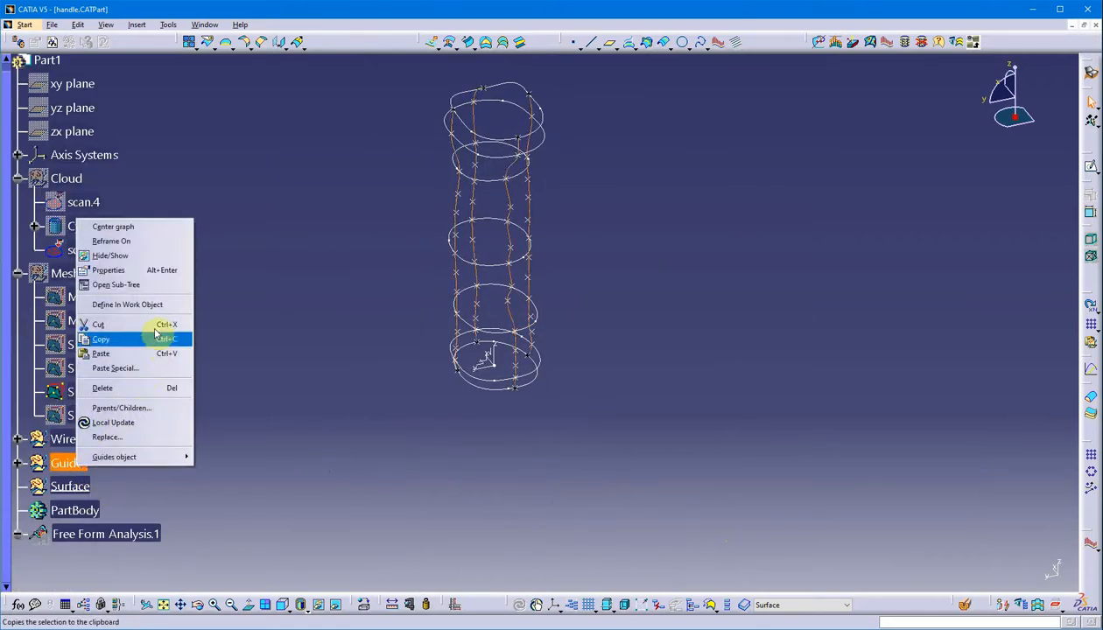
pyautogui.click(132, 305)
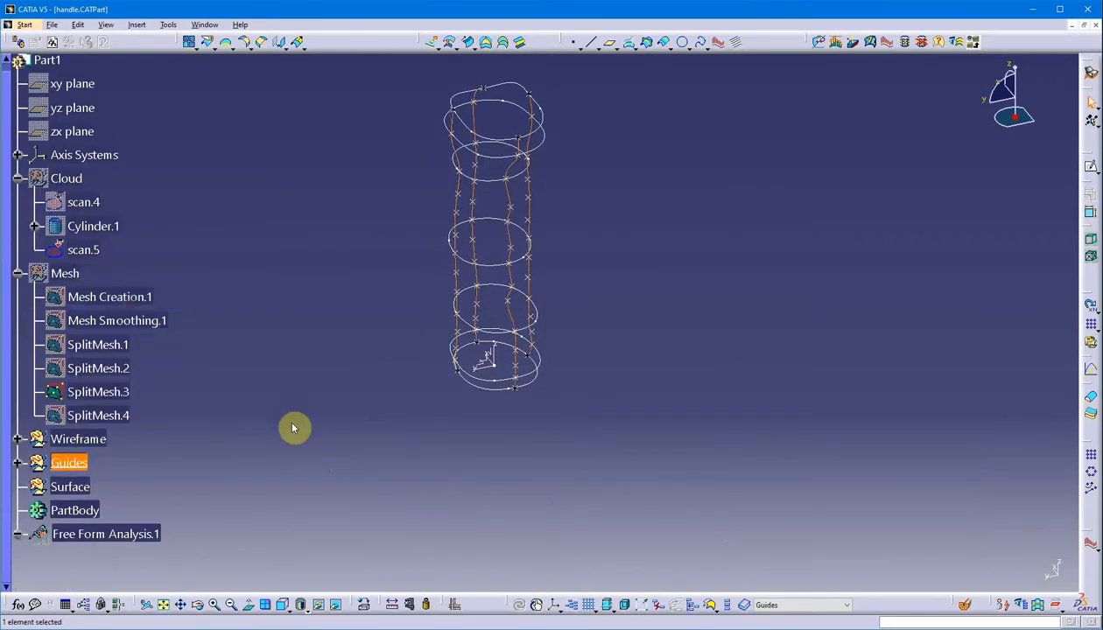
# - Create a closed spline through the four guide curve endpoints at the lower end of the handle
pyautogui.click(420, 491)
pyautogui.moveTo(419, 491); pyautogui.dragTo(643, 246, button='middle')
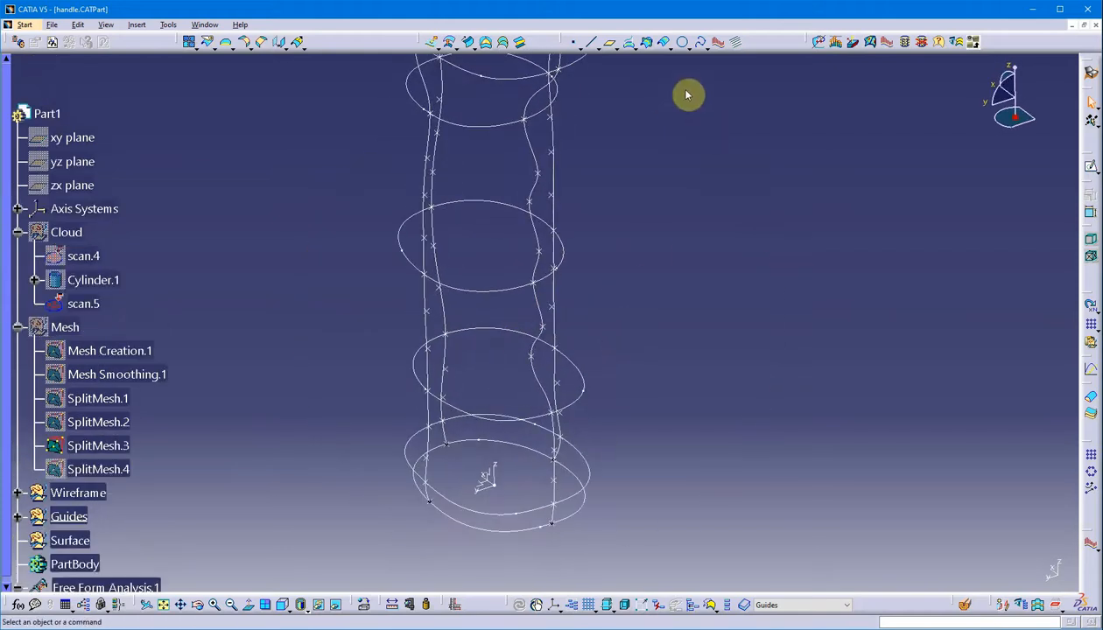
pyautogui.click(703, 45)
pyautogui.moveTo(608, 411); pyautogui.dragTo(448, 488, button='middle')
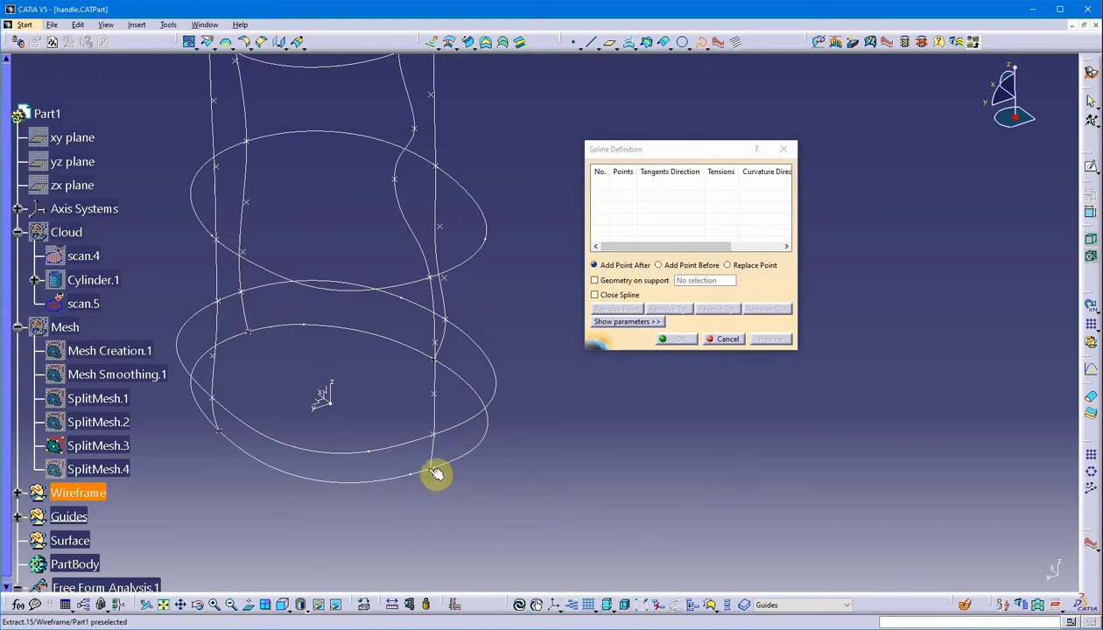
pyautogui.click(438, 474)
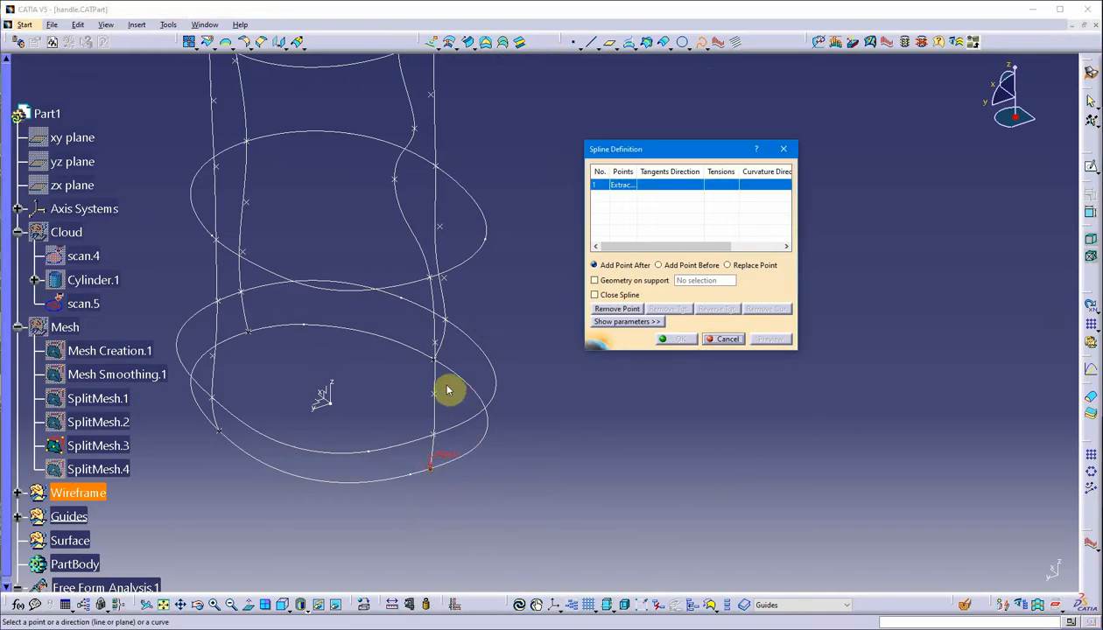
pyautogui.moveTo(448, 388)
pyautogui.mouseDown(button='middle')
pyautogui.moveTo(455, 418)
pyautogui.moveTo(448, 392)
pyautogui.mouseUp(button='middle')
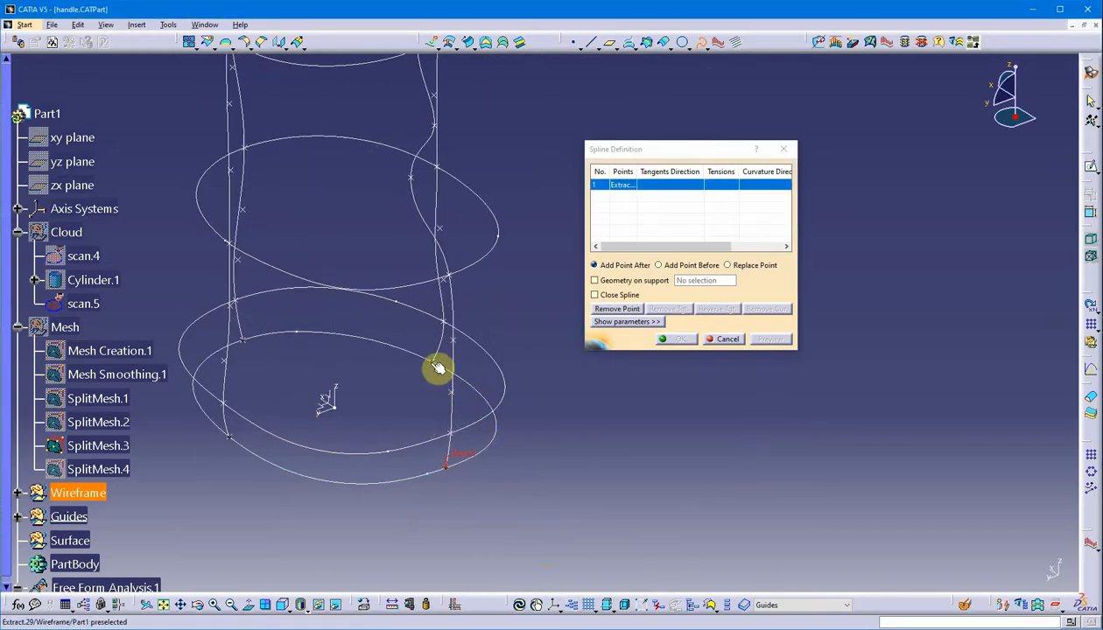
pyautogui.click(438, 369)
pyautogui.moveTo(333, 381)
pyautogui.mouseDown(button='middle')
pyautogui.moveTo(394, 396)
pyautogui.moveTo(350, 375)
pyautogui.mouseUp(button='middle')
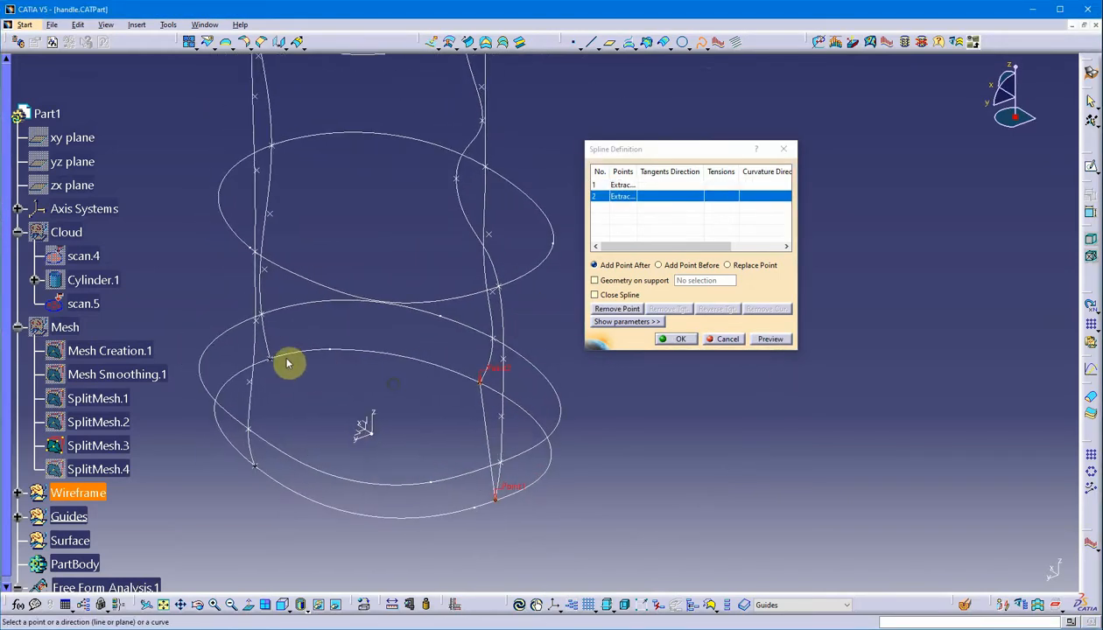
pyautogui.click(273, 358)
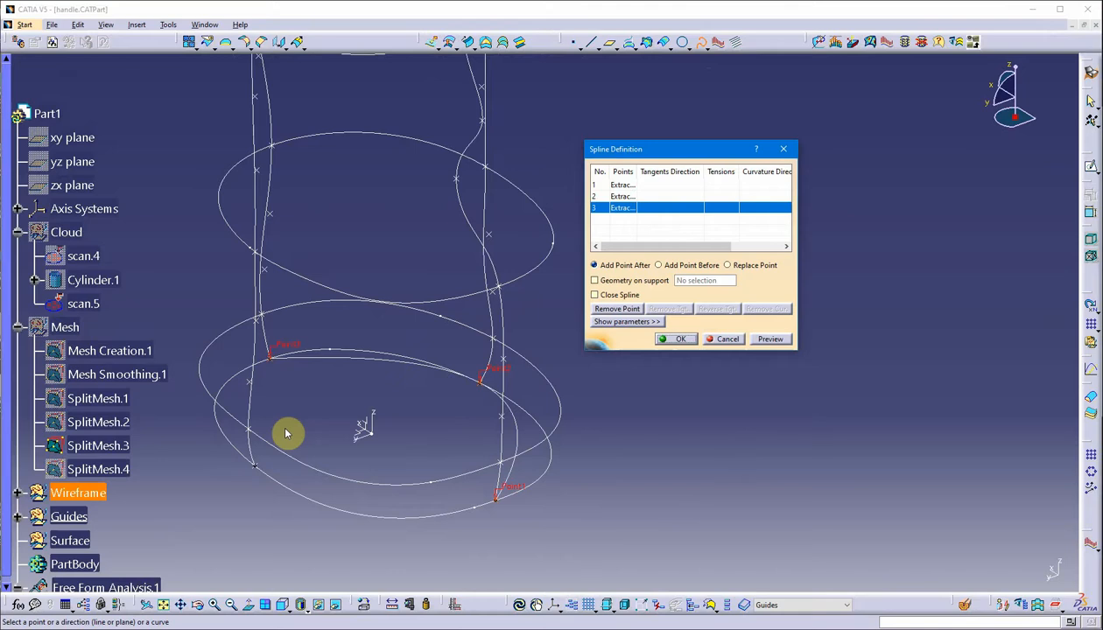
pyautogui.click(256, 466)
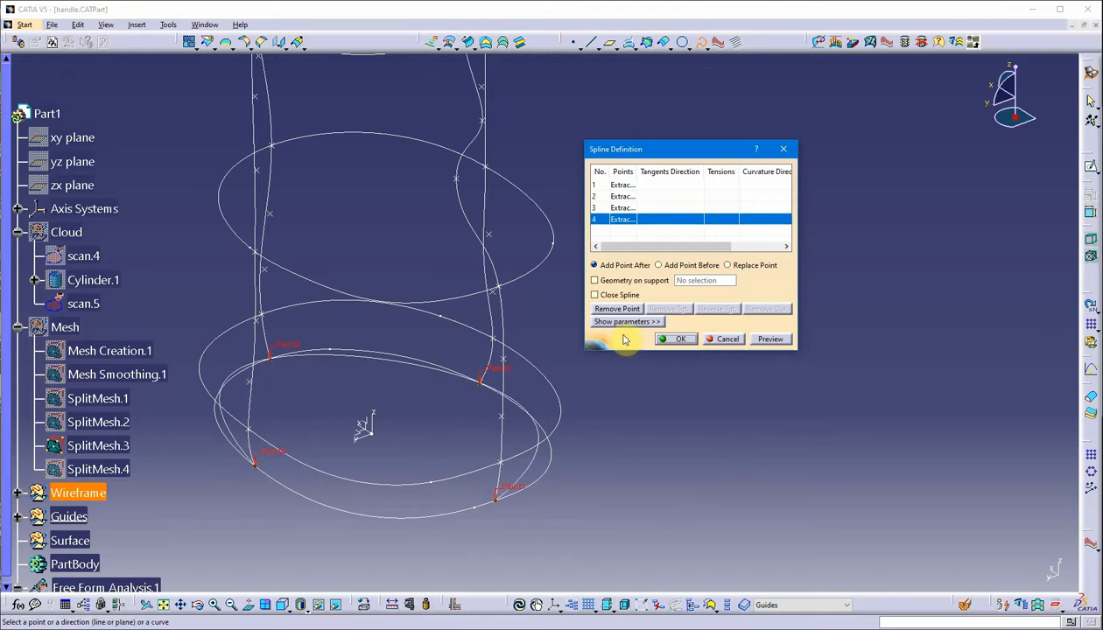
pyautogui.click(614, 297)
# - Assign tangent directions to spline points 1 and 2 from the absolute axis system, using the reversed Y axis at point 1
pyautogui.moveTo(403, 470); pyautogui.dragTo(429, 448, button='middle')
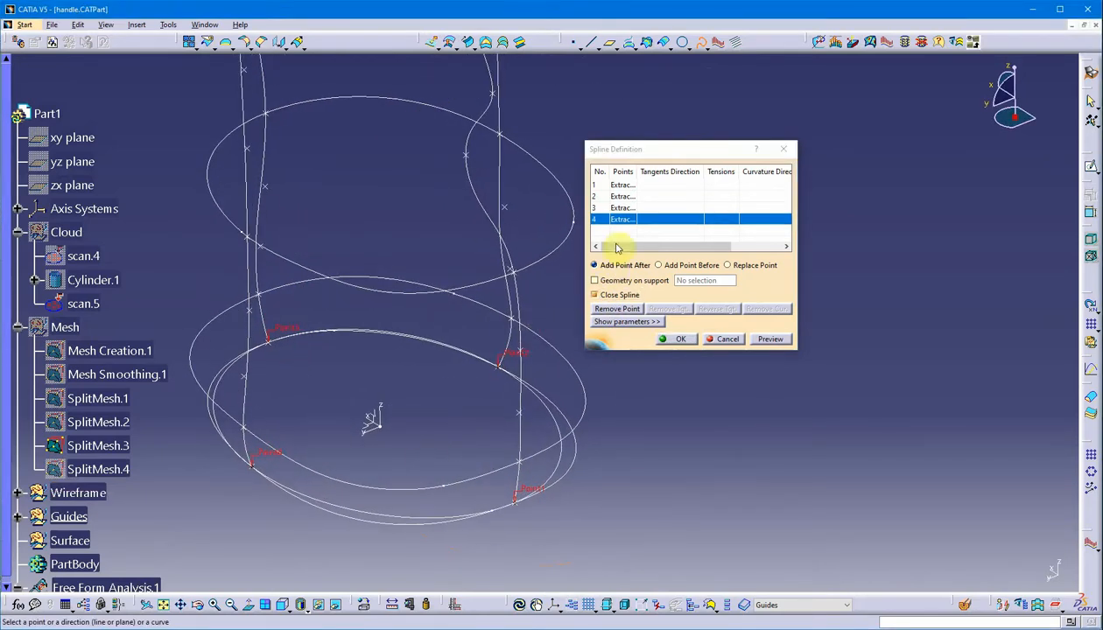
pyautogui.click(629, 188)
pyautogui.click(371, 429)
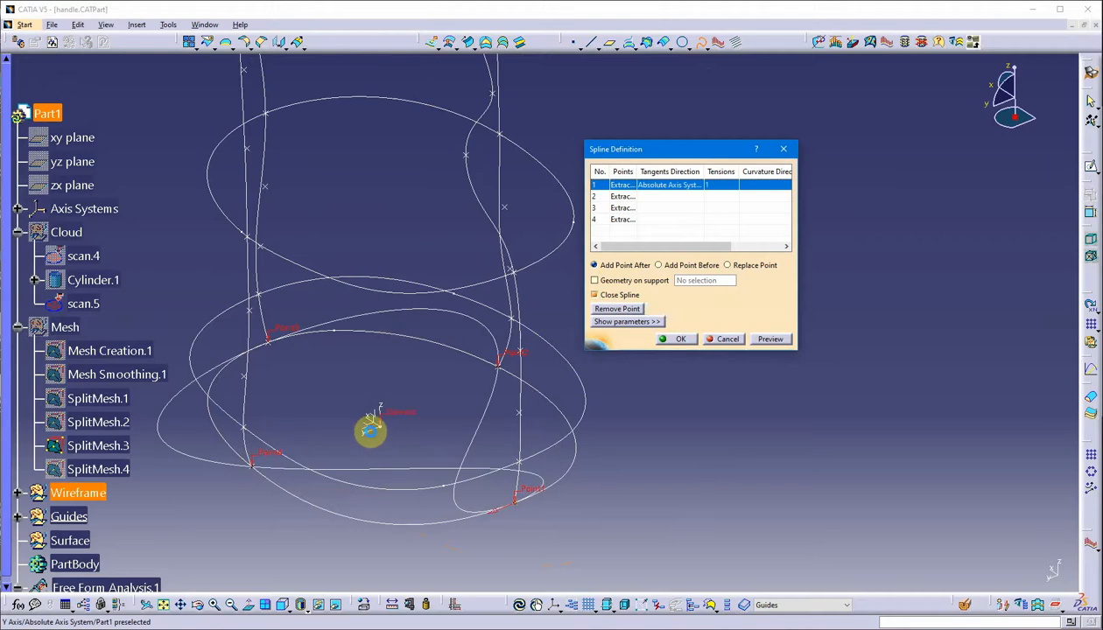
pyautogui.click(710, 312)
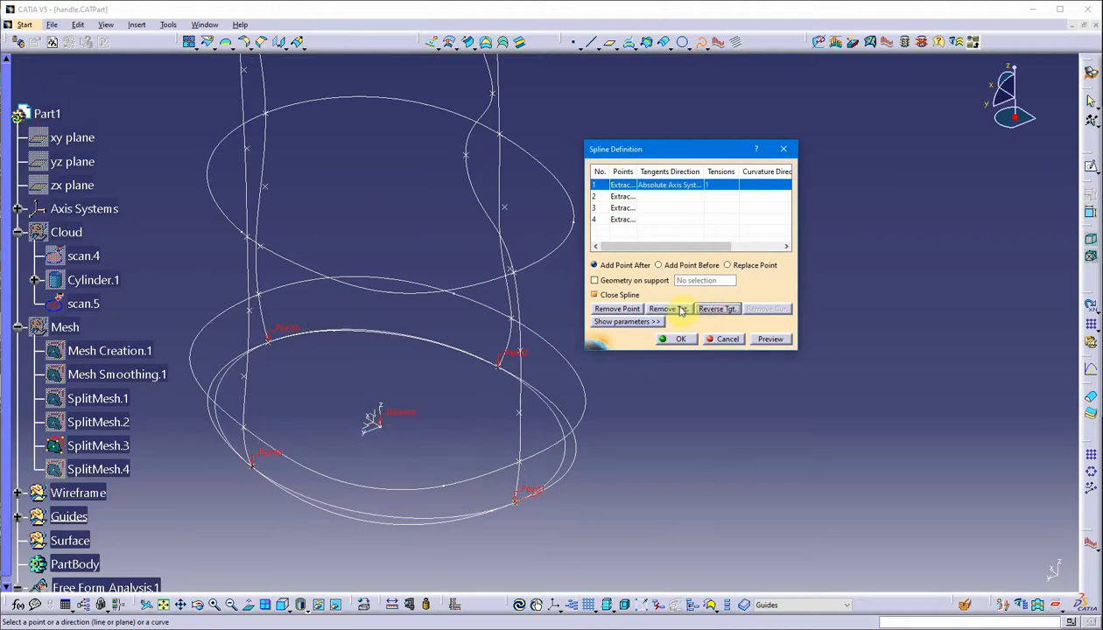
pyautogui.click(620, 196)
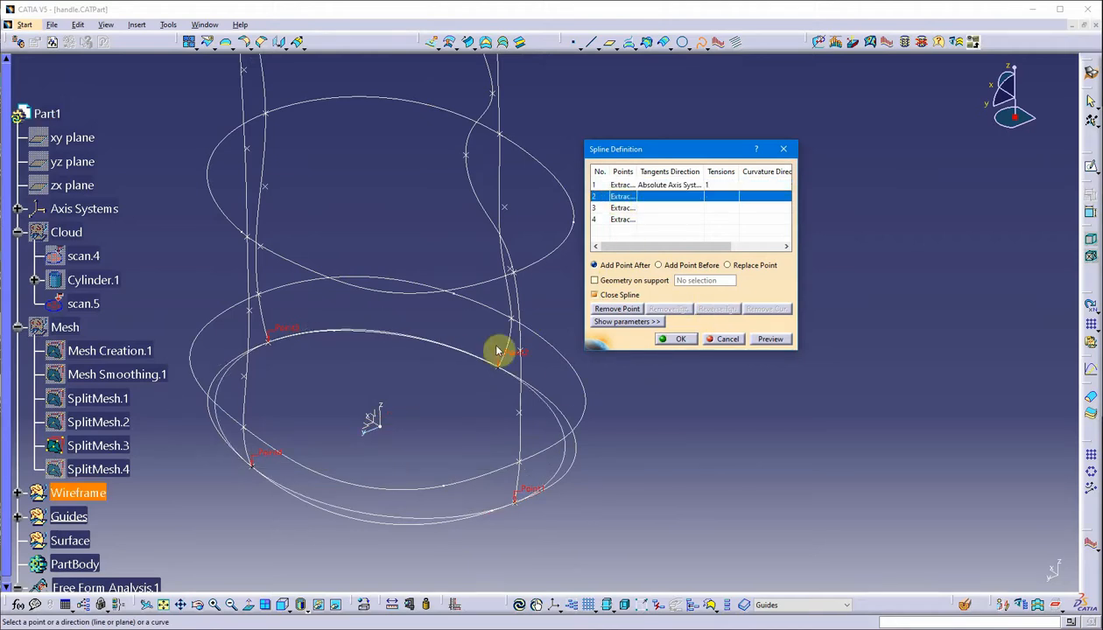
pyautogui.click(382, 427)
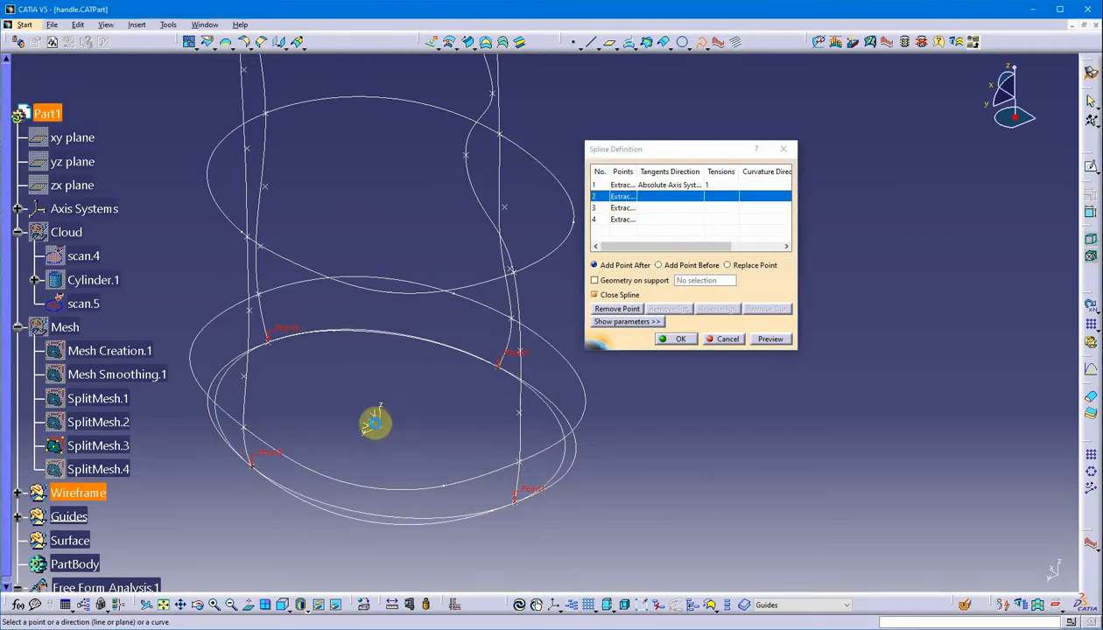
# - Assign absolute axis system axes as tangent directions at spline points 3 and 4, reversing the tangent at point 4
pyautogui.click(620, 209)
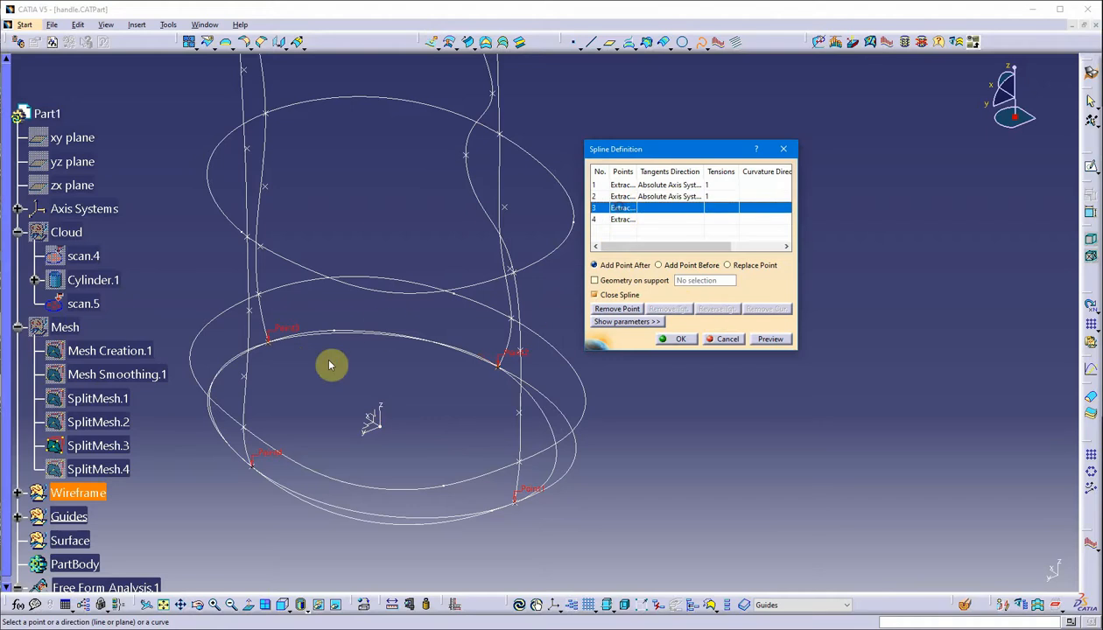
pyautogui.click(370, 430)
pyautogui.click(621, 220)
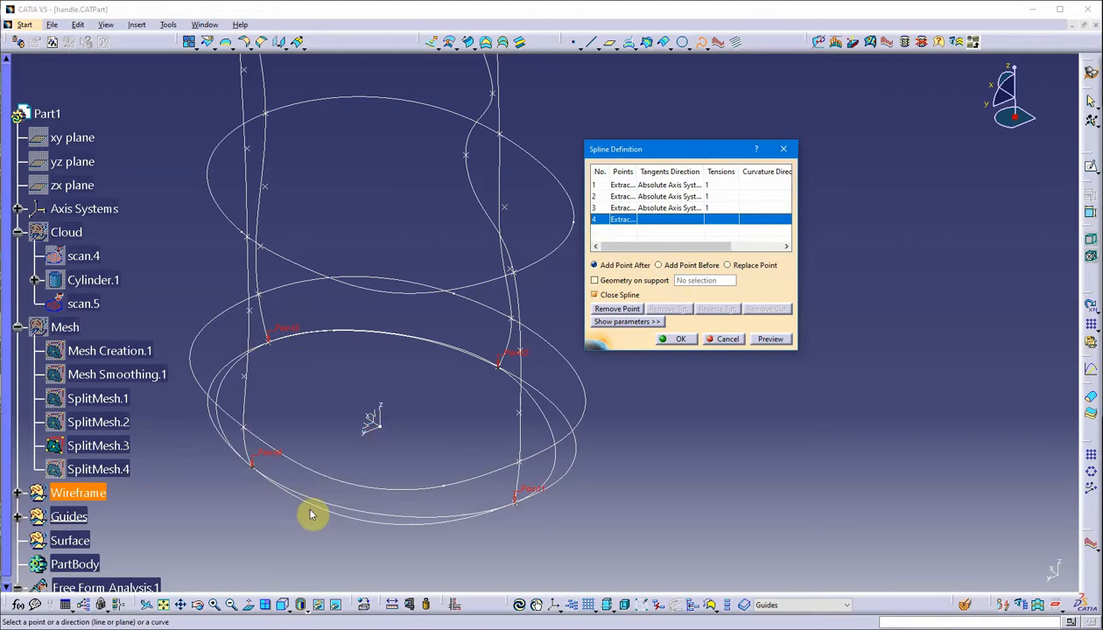
pyautogui.moveTo(312, 510); pyautogui.dragTo(519, 500, button='middle')
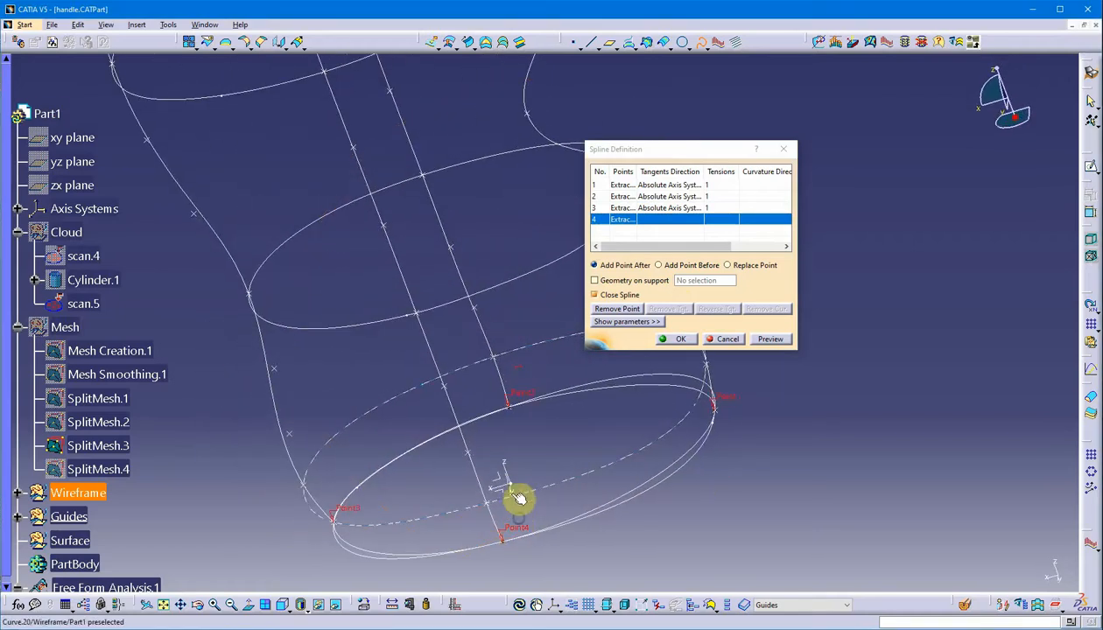
pyautogui.click(507, 491)
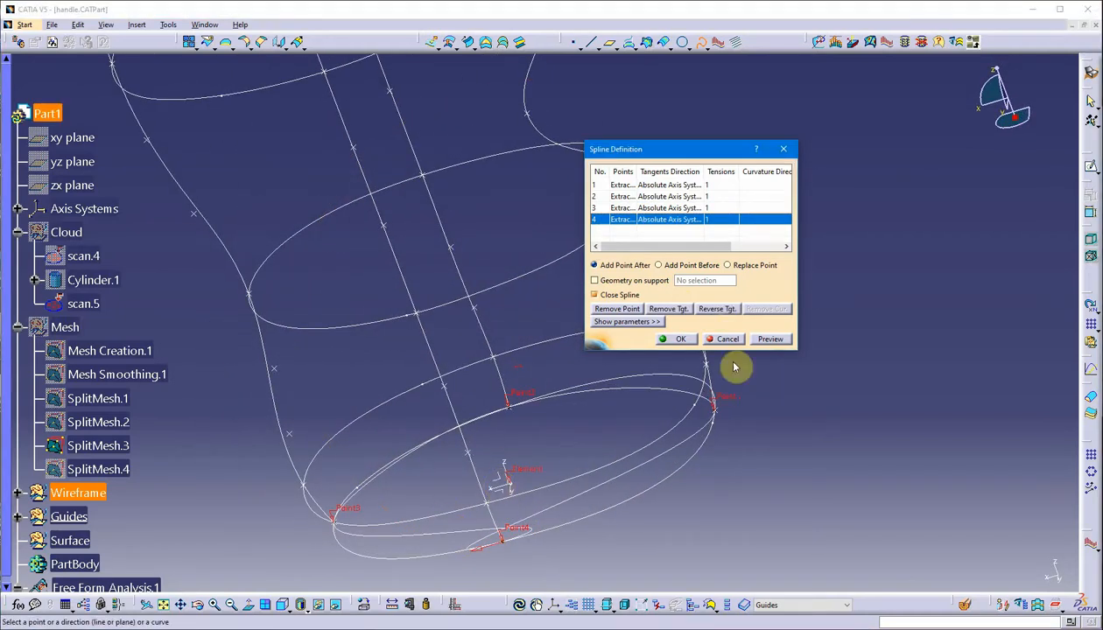
# - Compare the closed spline with the original end curve and set the tangent tension of point 1 to 1.5
pyautogui.moveTo(699, 468); pyautogui.dragTo(644, 272, button='middle')
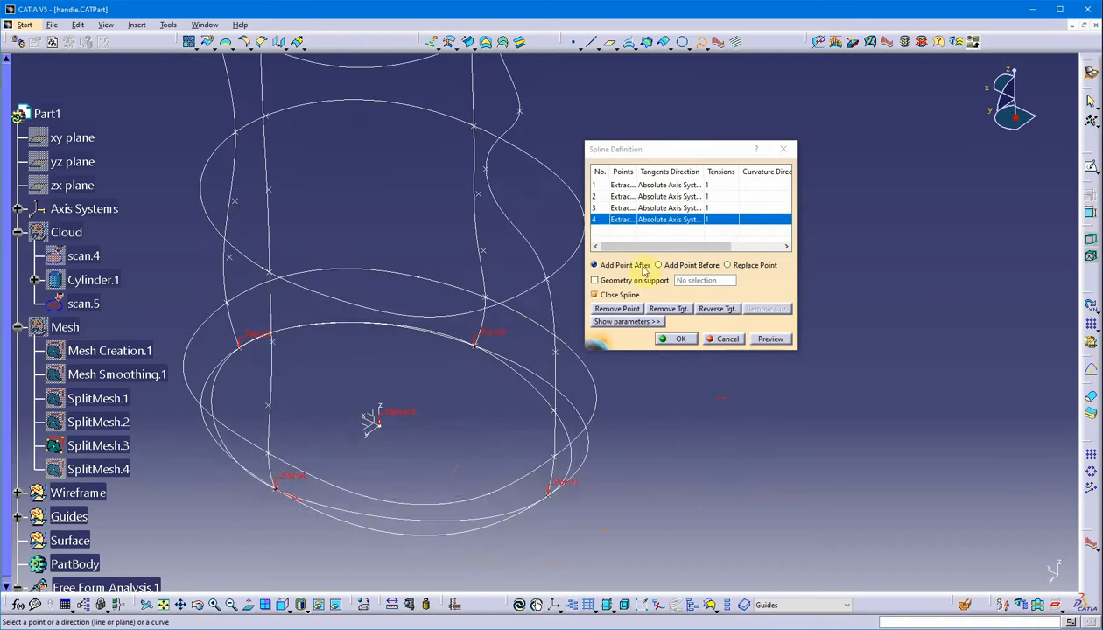
pyautogui.moveTo(561, 377)
pyautogui.mouseDown(button='middle')
pyautogui.moveTo(539, 372)
pyautogui.moveTo(546, 365)
pyautogui.mouseUp(button='middle')
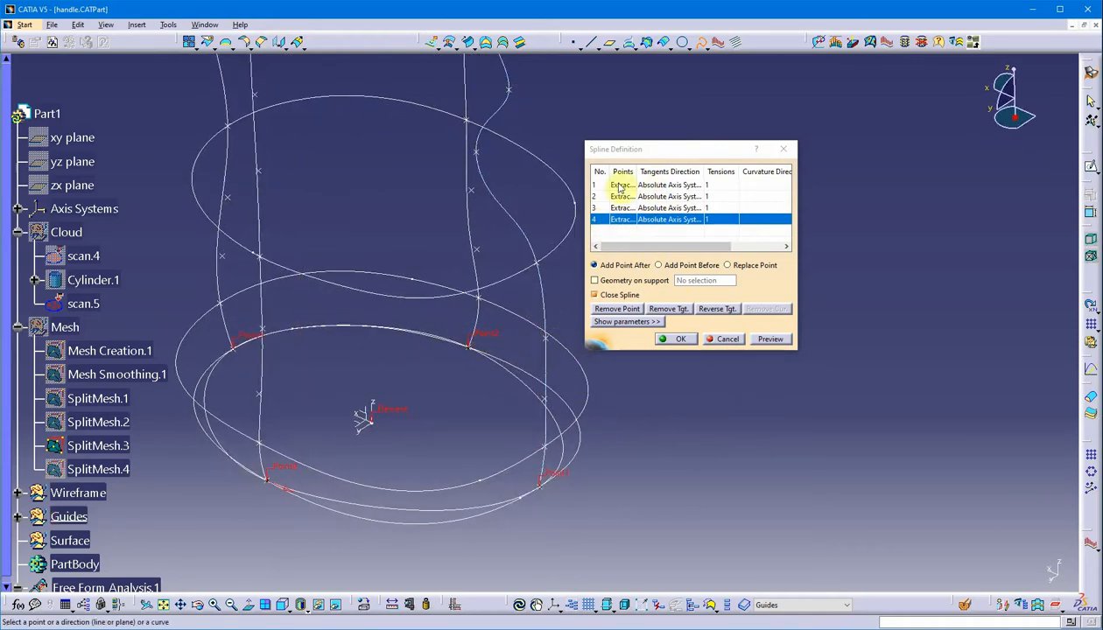
pyautogui.moveTo(446, 464); pyautogui.dragTo(433, 445, button='middle')
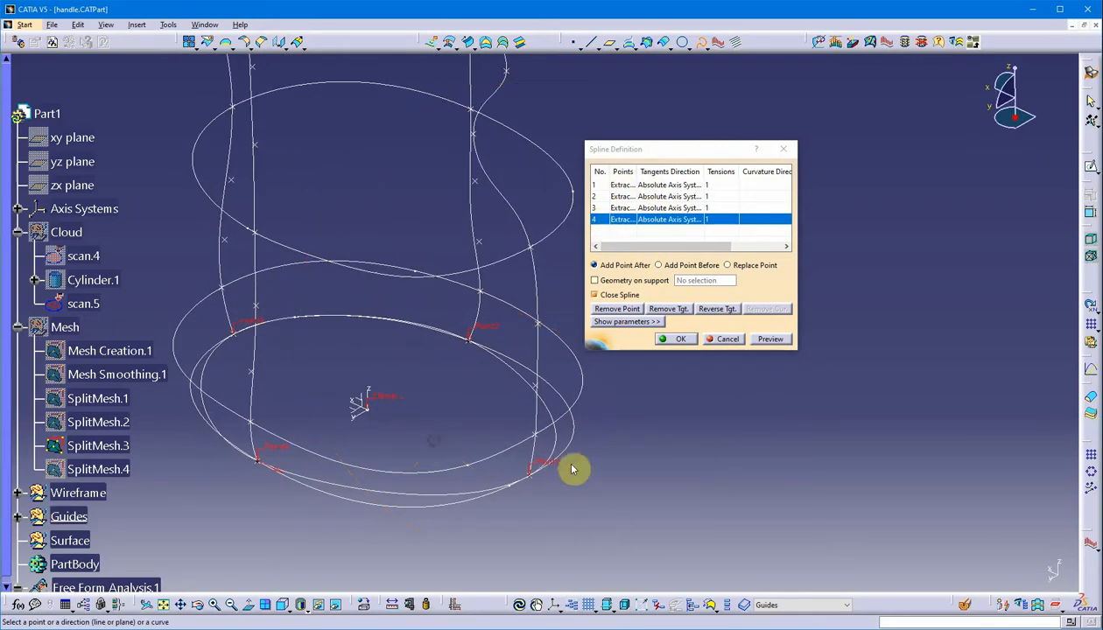
pyautogui.click(623, 186)
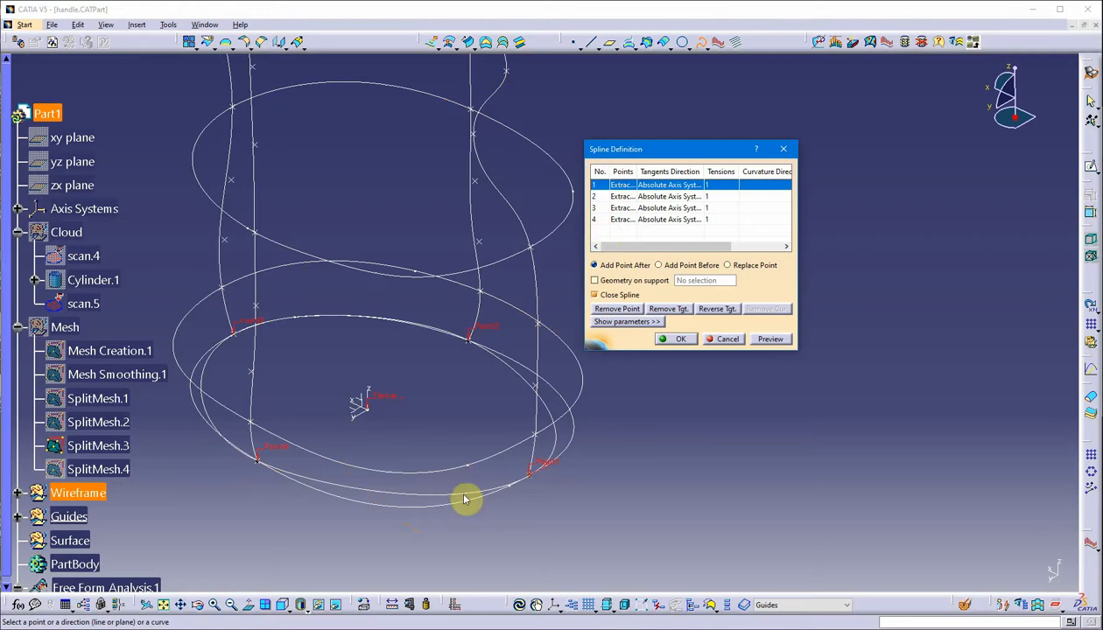
pyautogui.moveTo(581, 452)
pyautogui.mouseDown(button='middle')
pyautogui.moveTo(636, 452)
pyautogui.moveTo(570, 434)
pyautogui.mouseUp(button='middle')
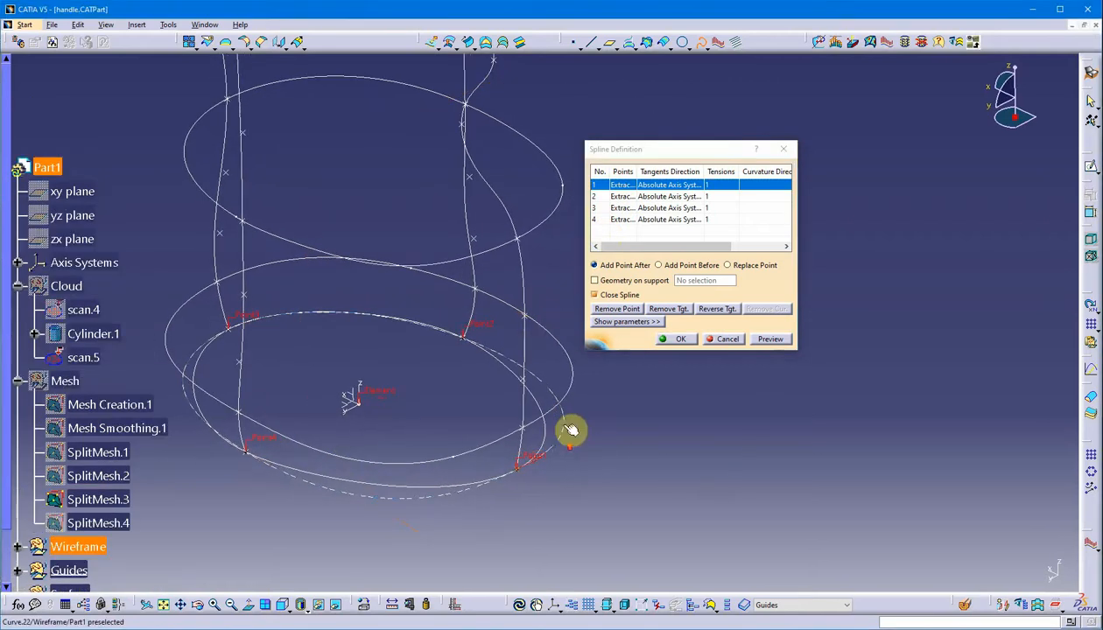
pyautogui.click(652, 323)
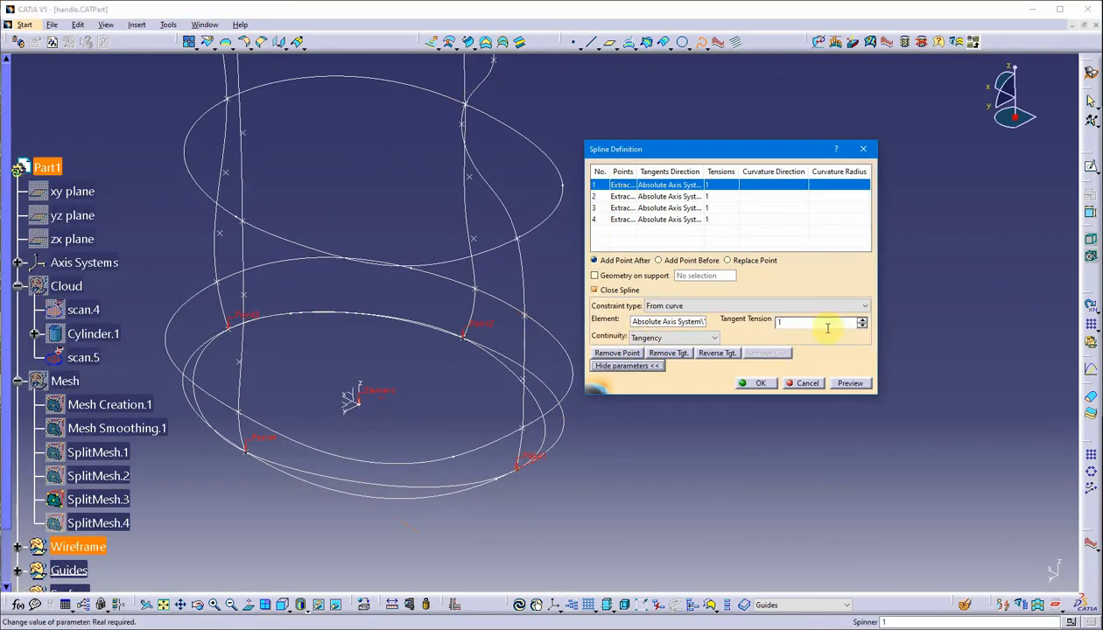
pyautogui.click(862, 322)
pyautogui.click(862, 322)
pyautogui.click(862, 322)
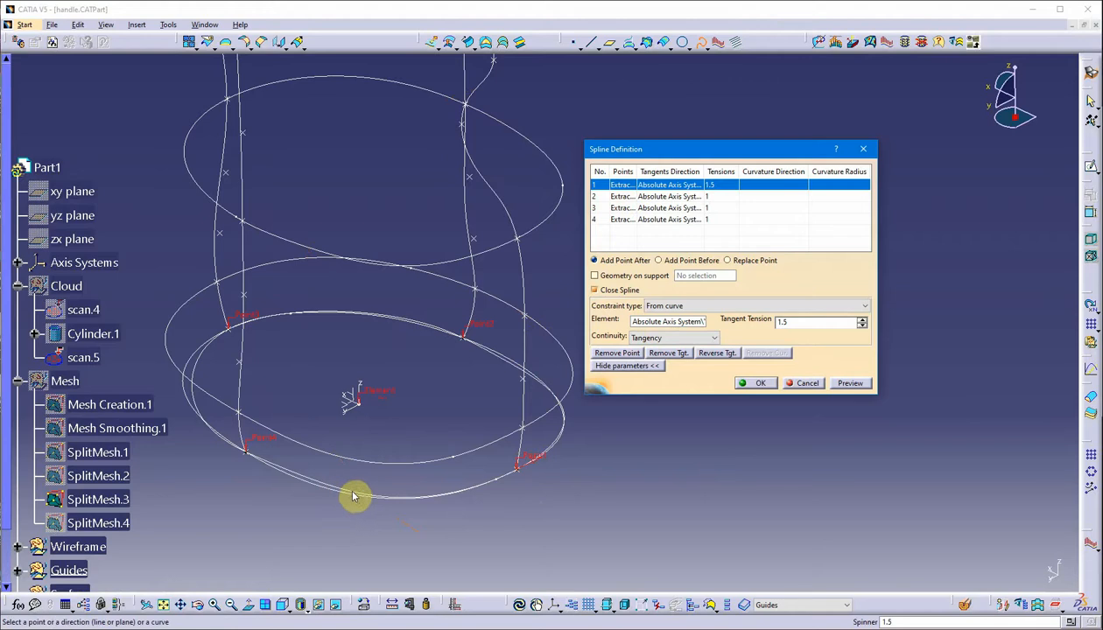
# - Set the tangent tension of spline point 3 to 1.1 and accept the spline
pyautogui.moveTo(559, 456); pyautogui.dragTo(592, 510, button='middle')
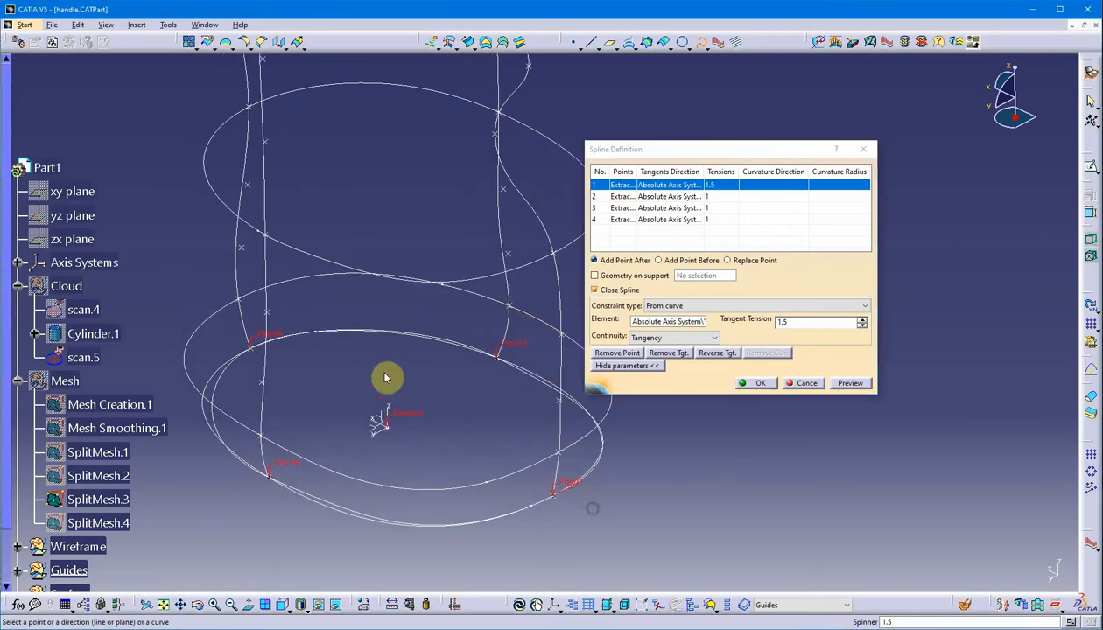
pyautogui.click(668, 210)
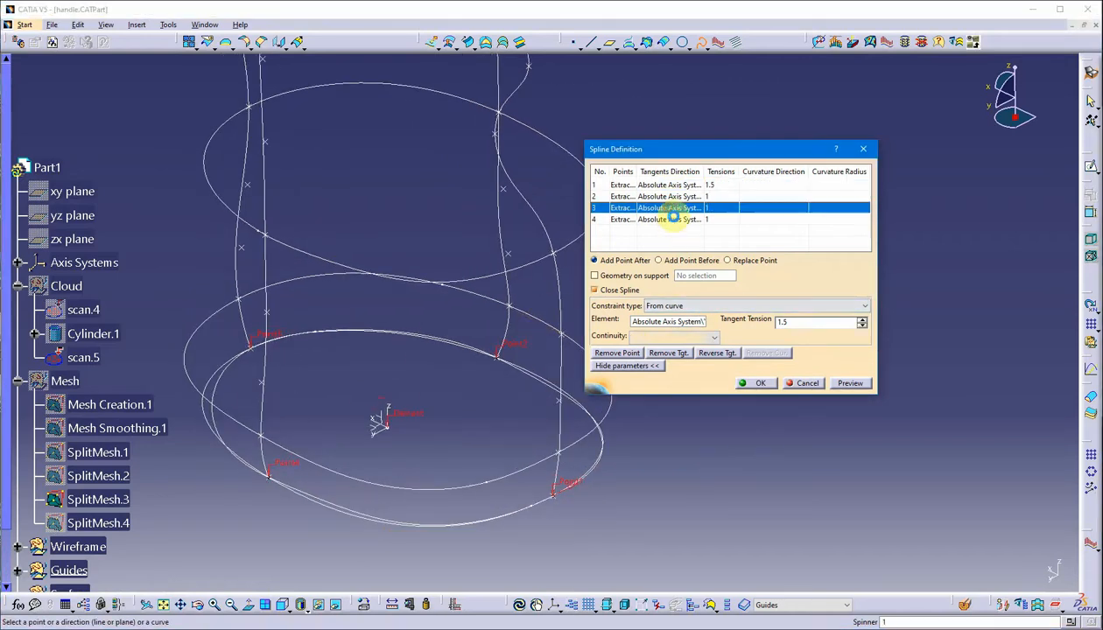
pyautogui.click(862, 322)
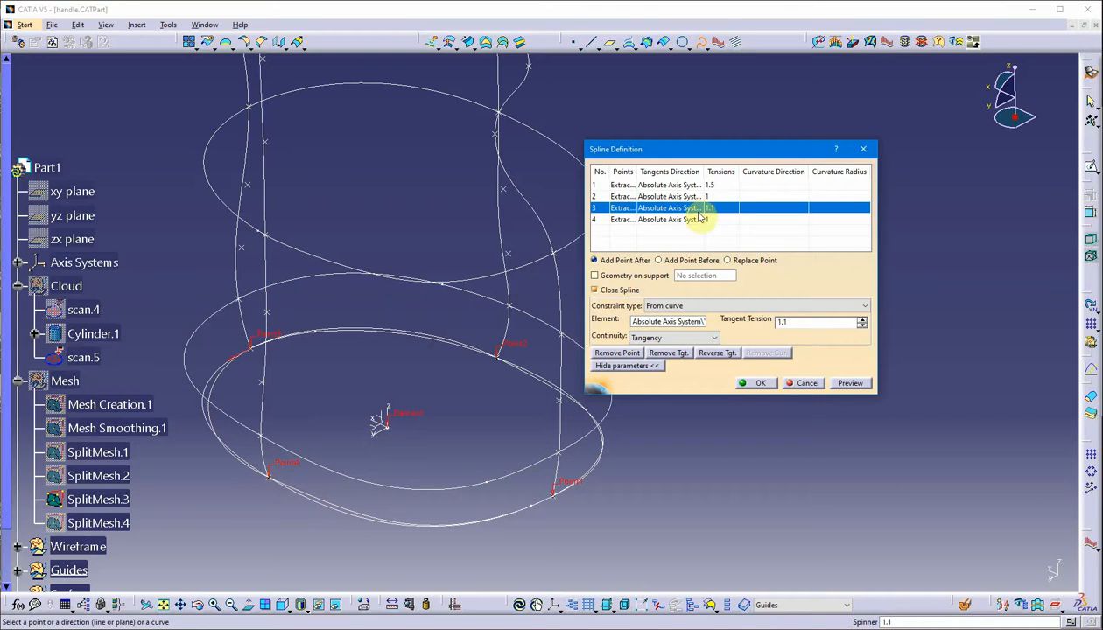
pyautogui.click(760, 385)
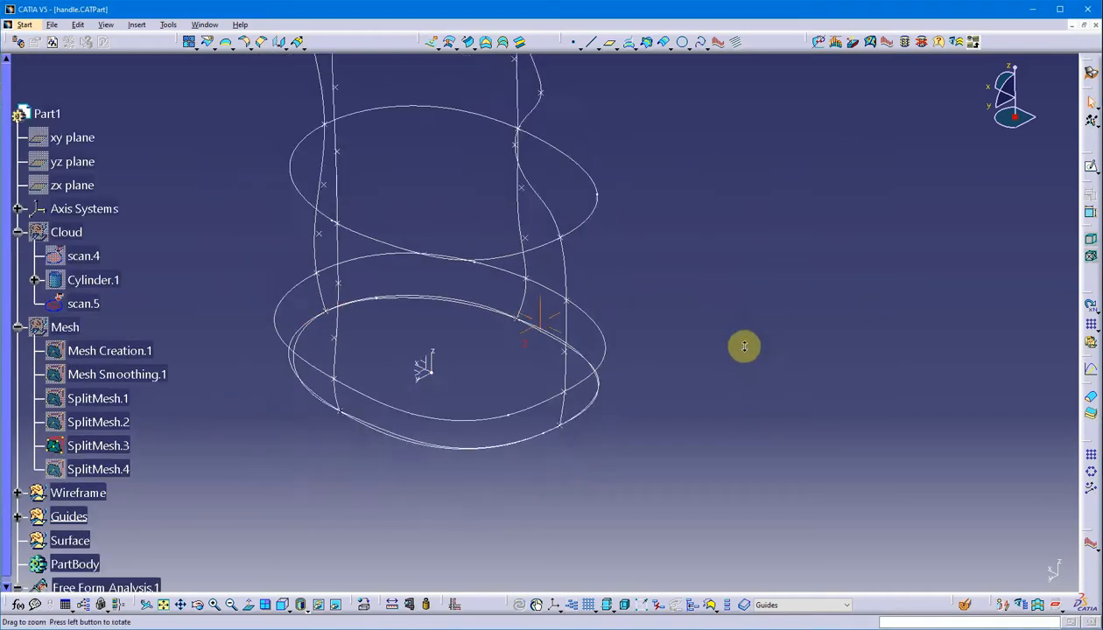
# - Examine the curvature of the closed curve at the handle's lower end with a porcupine analysis, and cancel the analysis
pyautogui.click(886, 42)
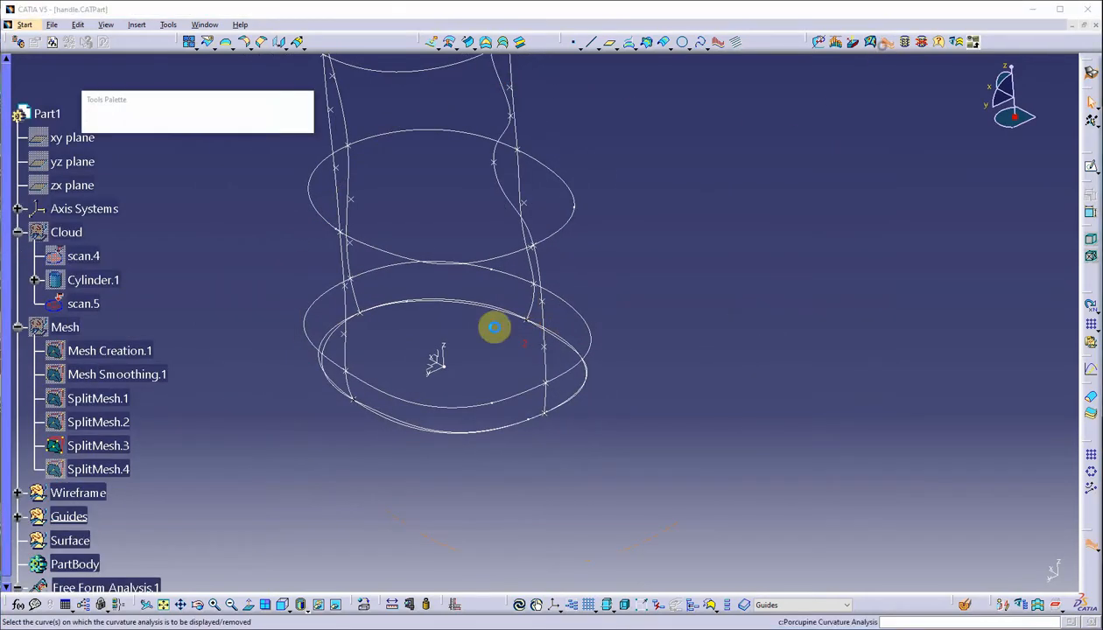
pyautogui.click(410, 423)
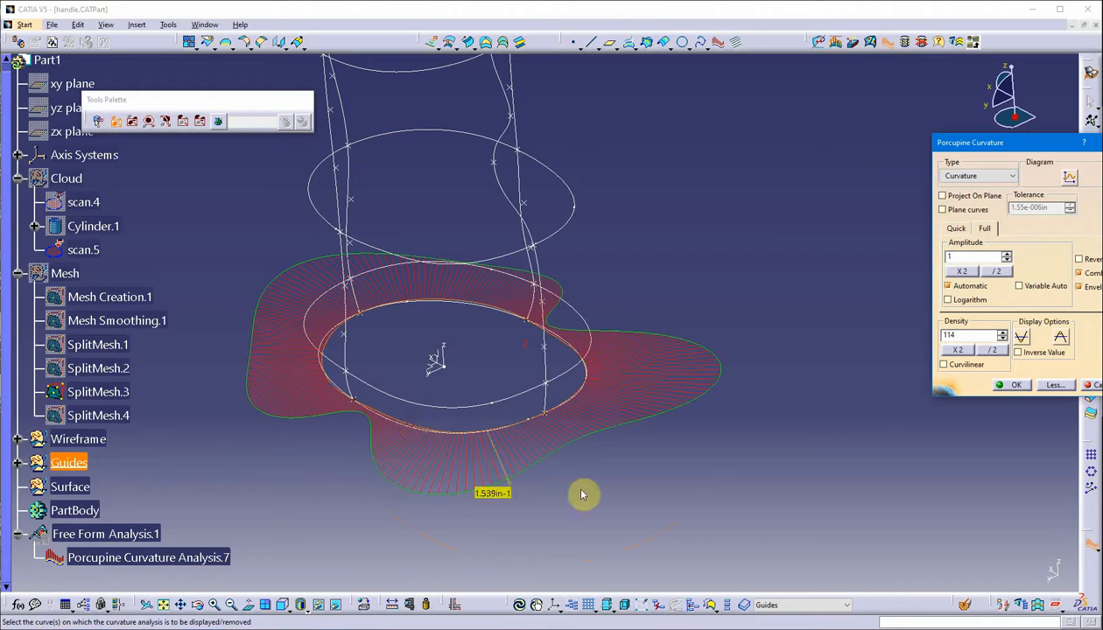
pyautogui.moveTo(582, 492); pyautogui.dragTo(485, 373, button='middle')
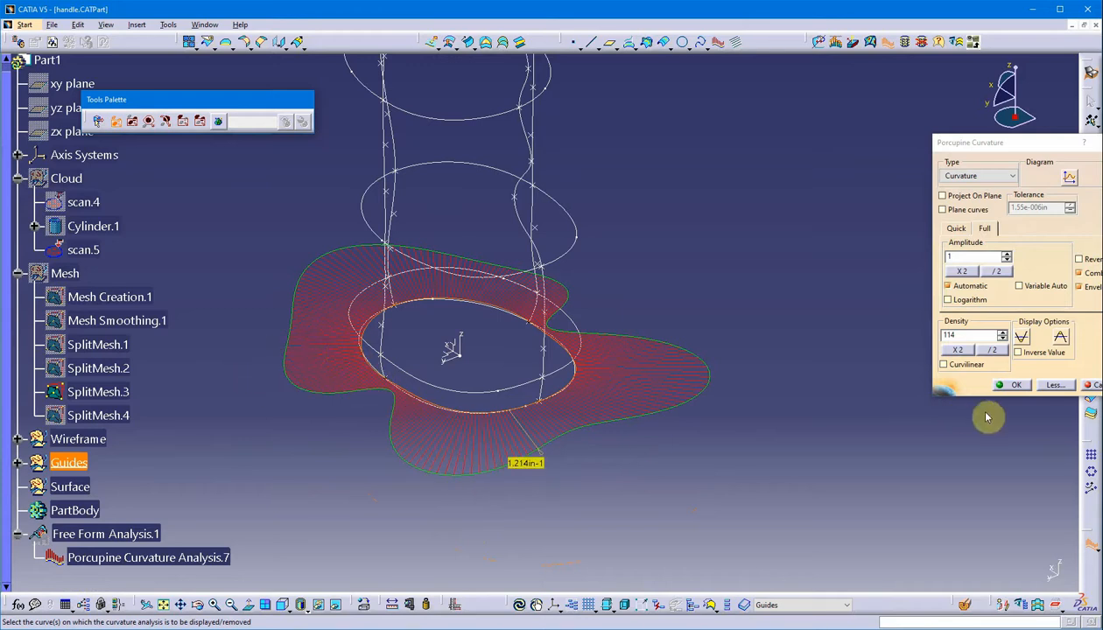
pyautogui.click(1093, 385)
# - Hide the original section curve, Curve.22, at the lower end of the handle
pyautogui.moveTo(603, 431); pyautogui.dragTo(584, 433, button='middle')
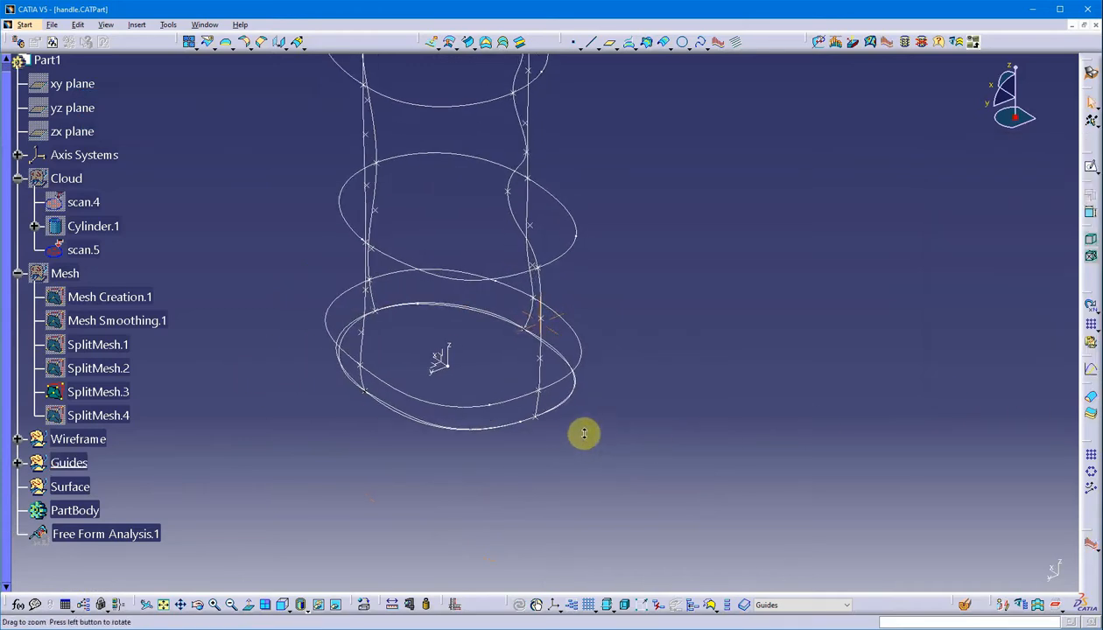
pyautogui.rightClick(411, 424)
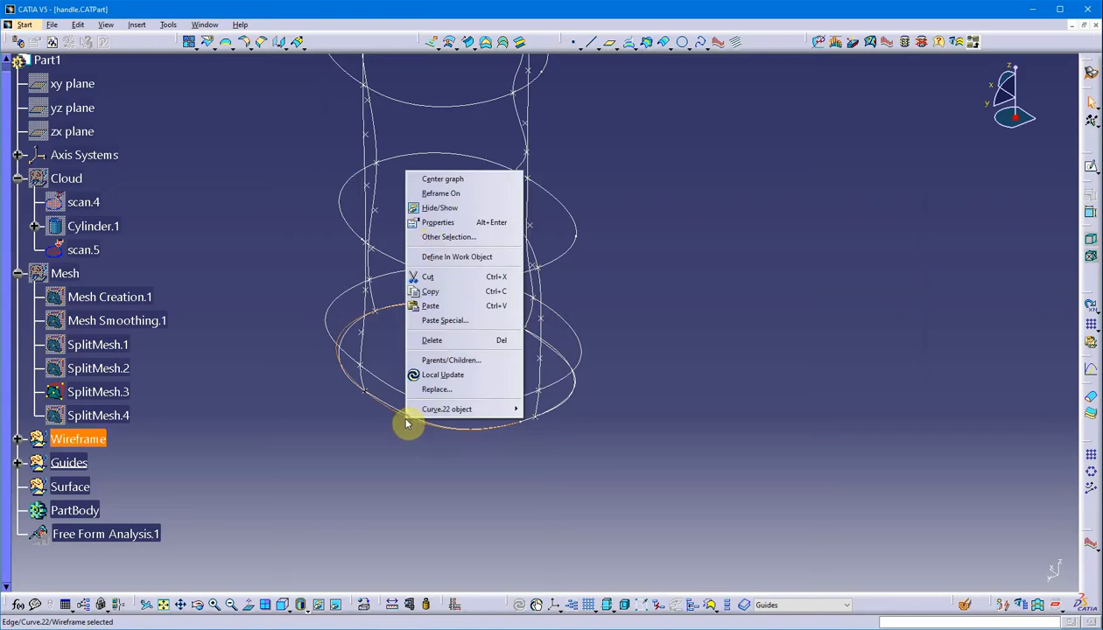
pyautogui.click(435, 208)
# - Create a closed spline through the four guide curve endpoints at the upper end of the handle
pyautogui.moveTo(446, 273); pyautogui.dragTo(475, 507, button='middle')
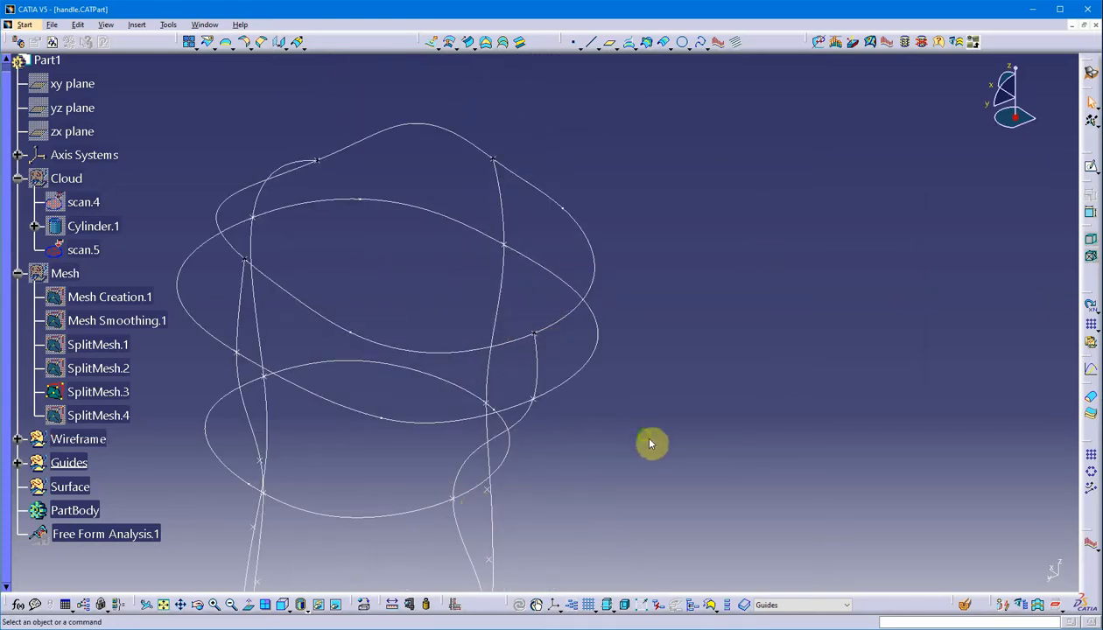
pyautogui.moveTo(651, 444); pyautogui.dragTo(716, 494, button='middle')
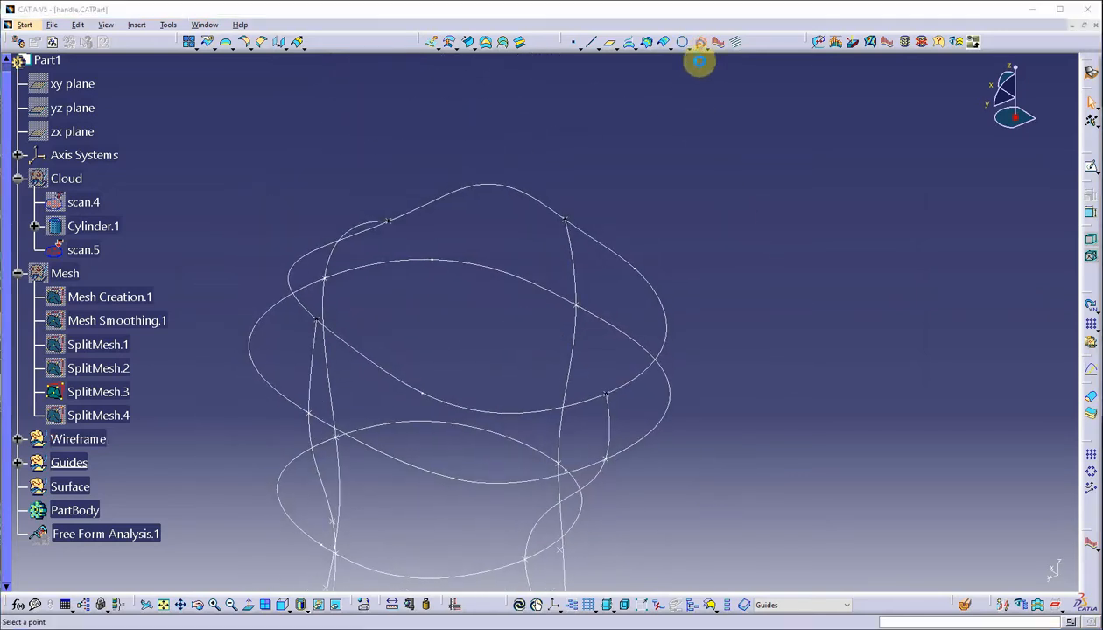
pyautogui.click(700, 44)
pyautogui.click(606, 391)
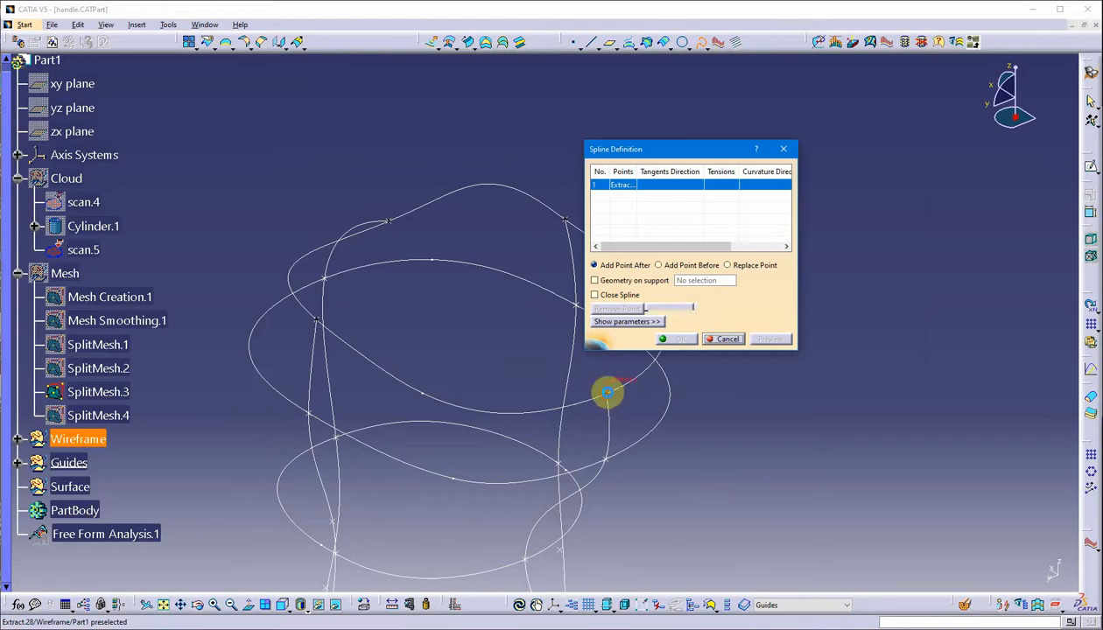
pyautogui.moveTo(606, 391); pyautogui.dragTo(472, 289, button='middle')
pyautogui.click(428, 233)
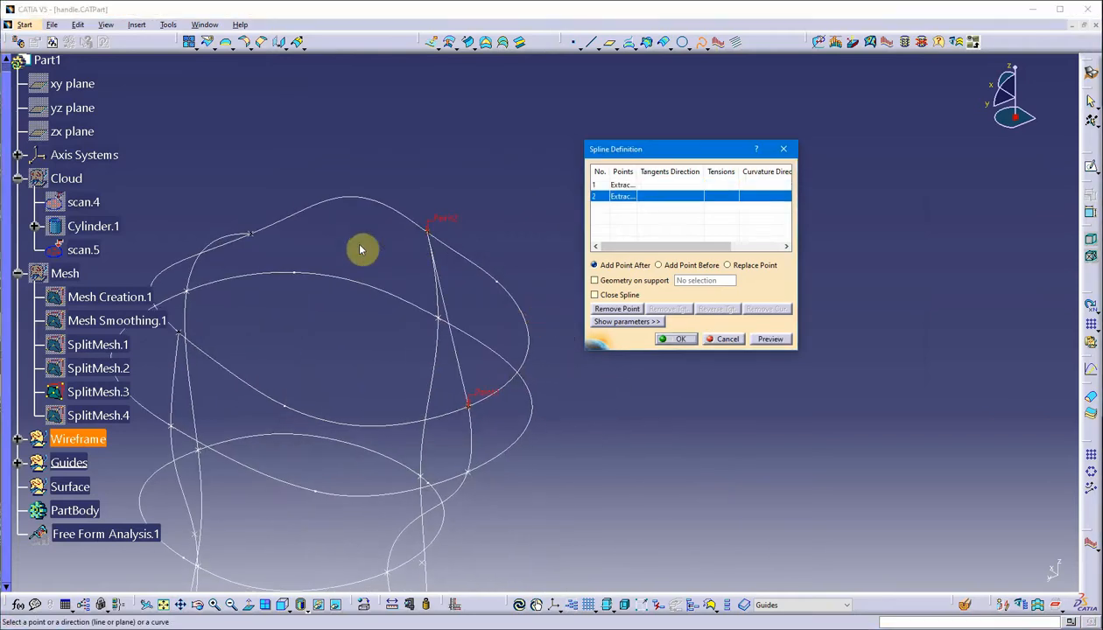
pyautogui.click(253, 233)
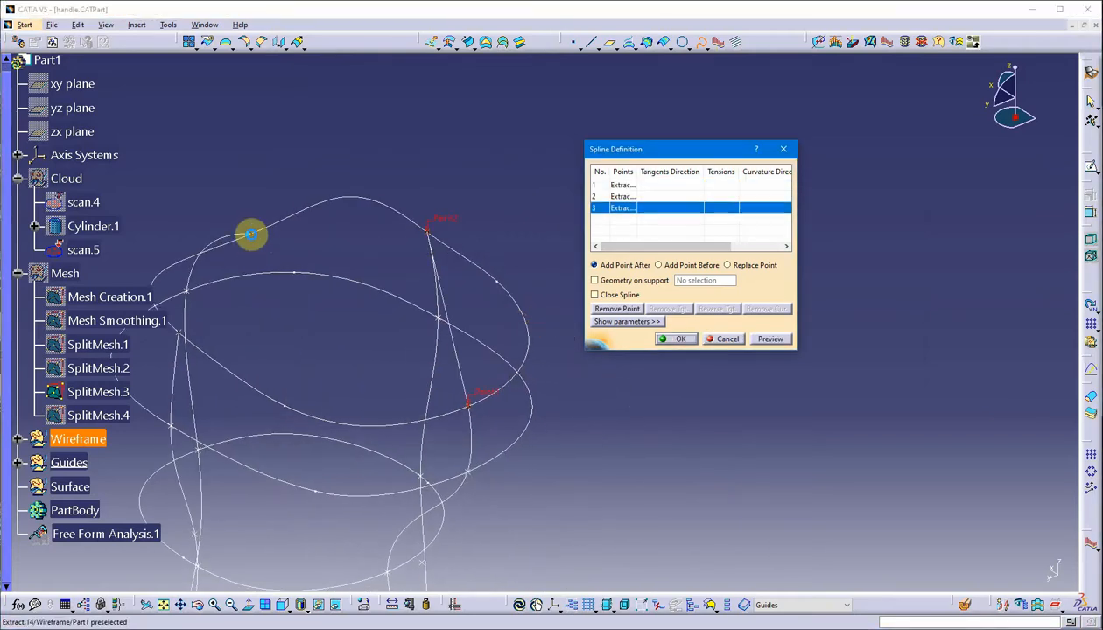
pyautogui.click(178, 331)
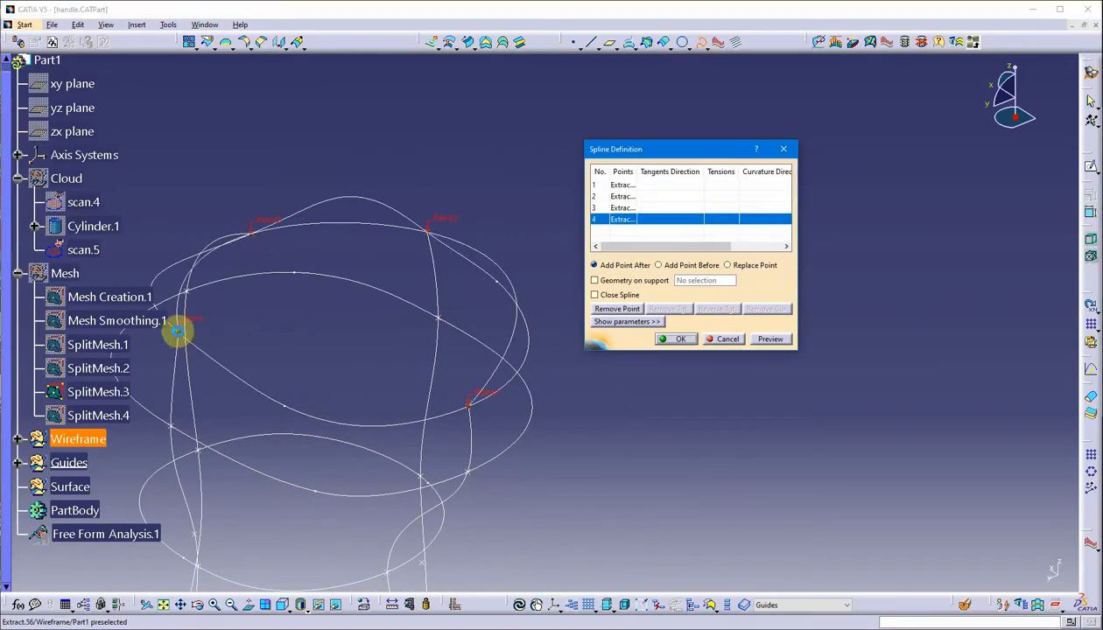
pyautogui.click(631, 297)
# - Constrain the tangent of spline point 4 to an axis of the Absolute Axis System and reverse the tangent direction
pyautogui.moveTo(528, 424); pyautogui.dragTo(505, 323, button='middle')
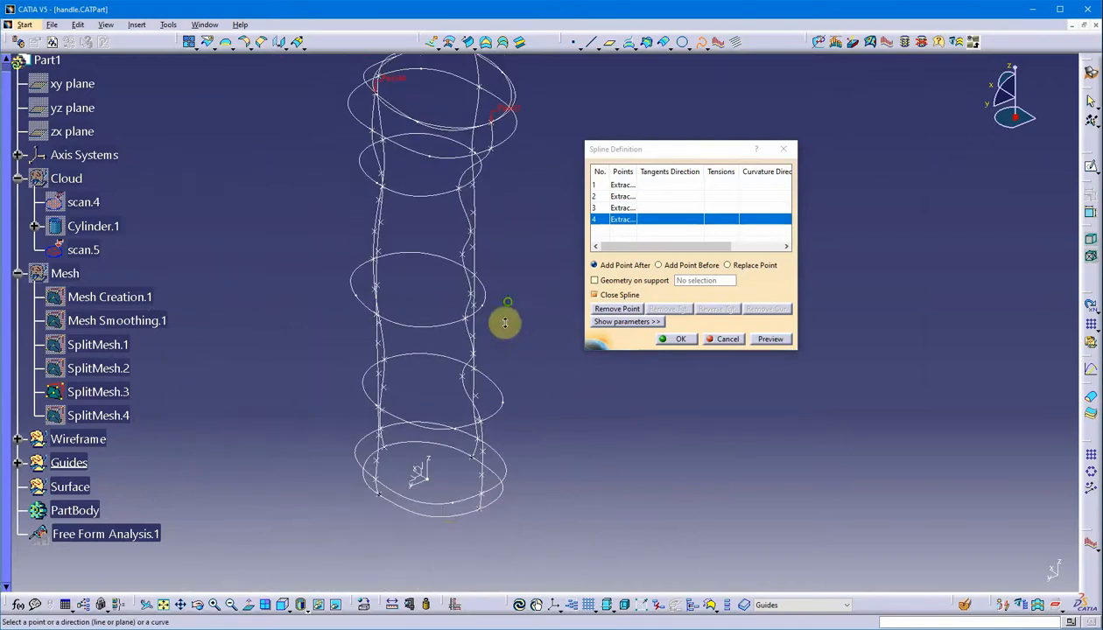
pyautogui.click(426, 487)
pyautogui.moveTo(423, 485); pyautogui.dragTo(434, 430, button='middle')
pyautogui.moveTo(352, 412); pyautogui.dragTo(512, 438, button='middle')
pyautogui.scroll(1, 516, 438)
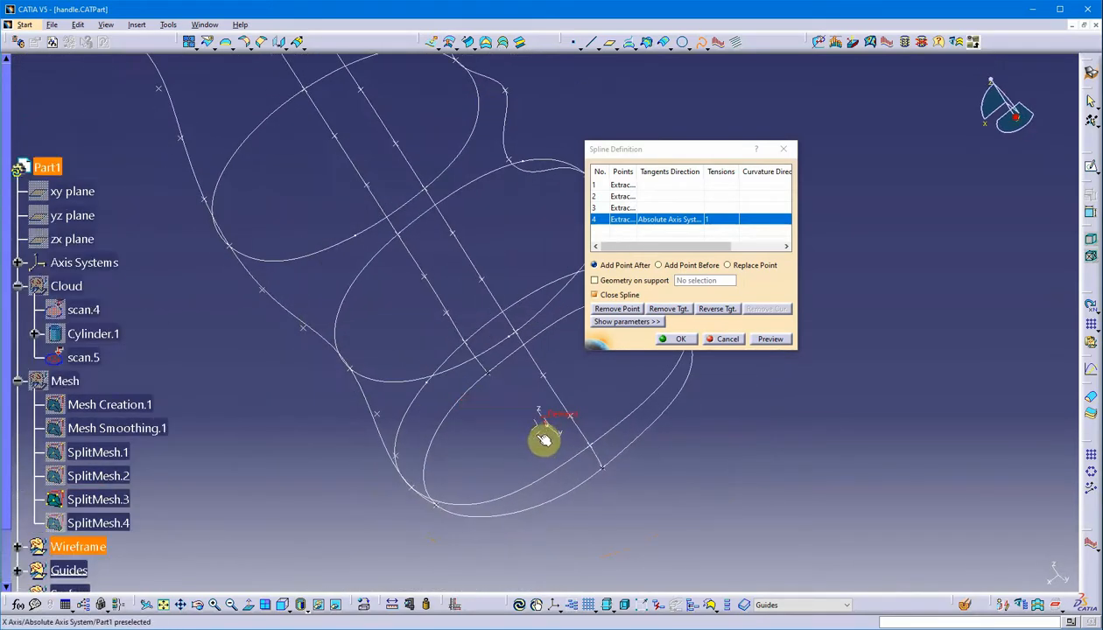
pyautogui.scroll(-1, 512, 377)
pyautogui.moveTo(505, 348); pyautogui.dragTo(505, 617, button='middle')
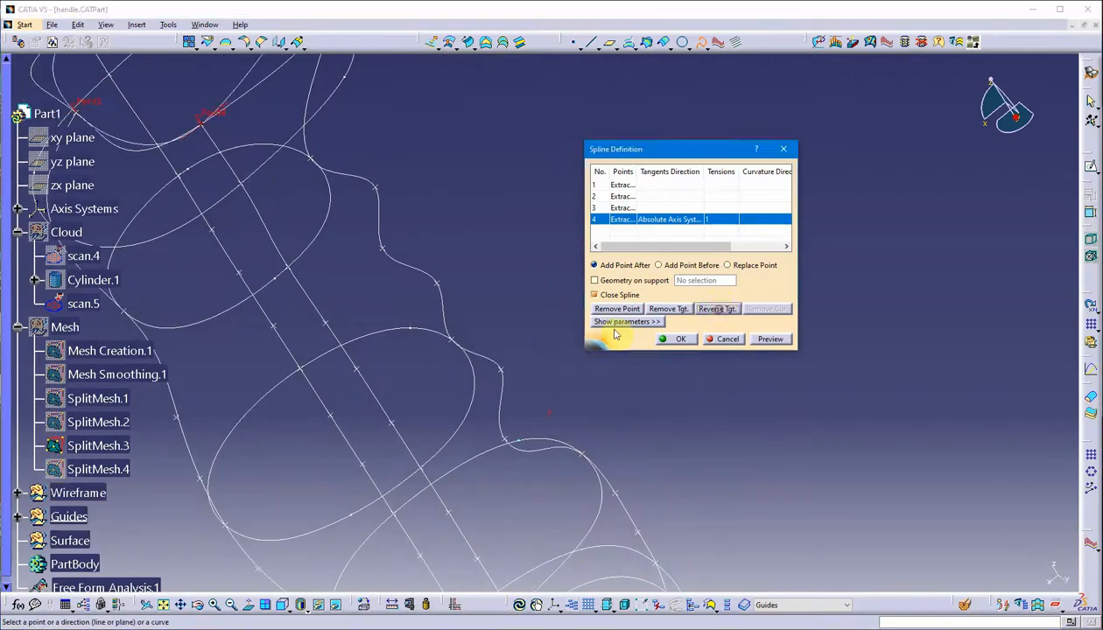
# - Constrain the tangent of spline point 1 to an axis of the Absolute Axis System and reverse its direction
pyautogui.moveTo(507, 297); pyautogui.dragTo(447, 276, button='middle')
pyautogui.click(628, 186)
pyautogui.click(473, 372)
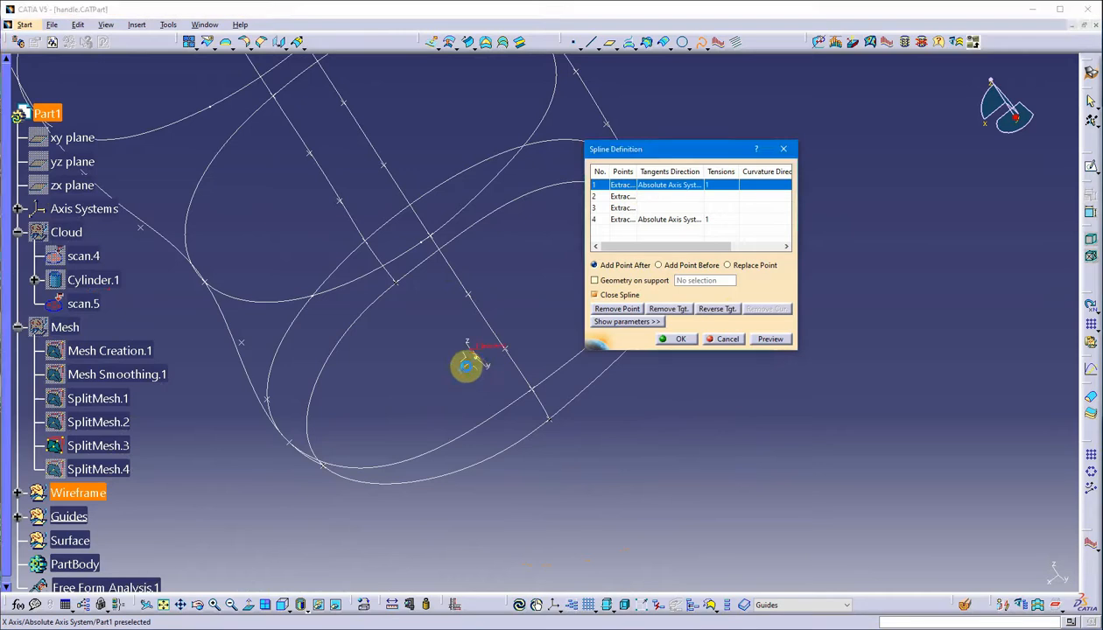
pyautogui.moveTo(465, 364); pyautogui.dragTo(506, 217, button='middle')
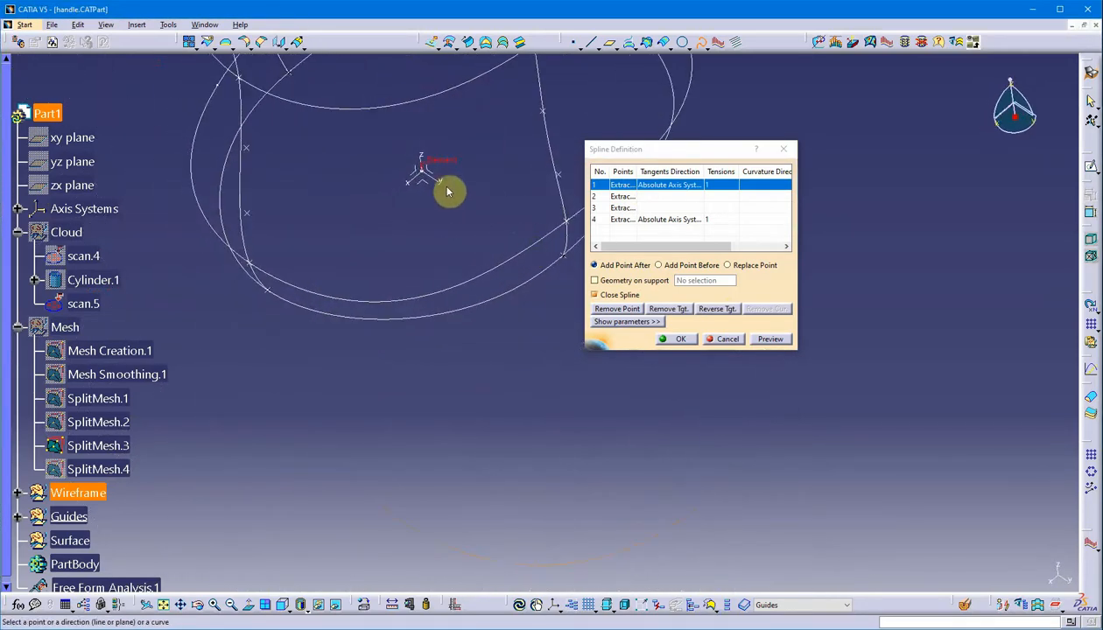
pyautogui.moveTo(444, 185); pyautogui.dragTo(510, 282, button='middle')
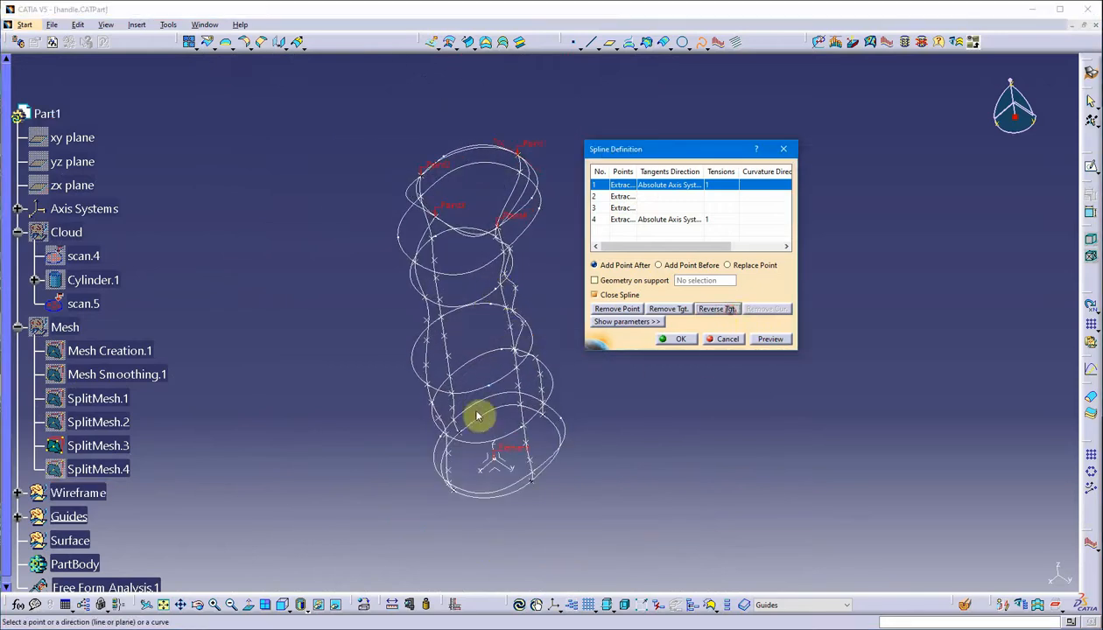
# - Constrain the tangents of spline points 2 and 3 to axes of the Absolute Axis System
pyautogui.keyDown('ctrl'); pyautogui.moveTo(479, 414); pyautogui.dragTo(484, 337, button='middle'); pyautogui.keyUp('ctrl')
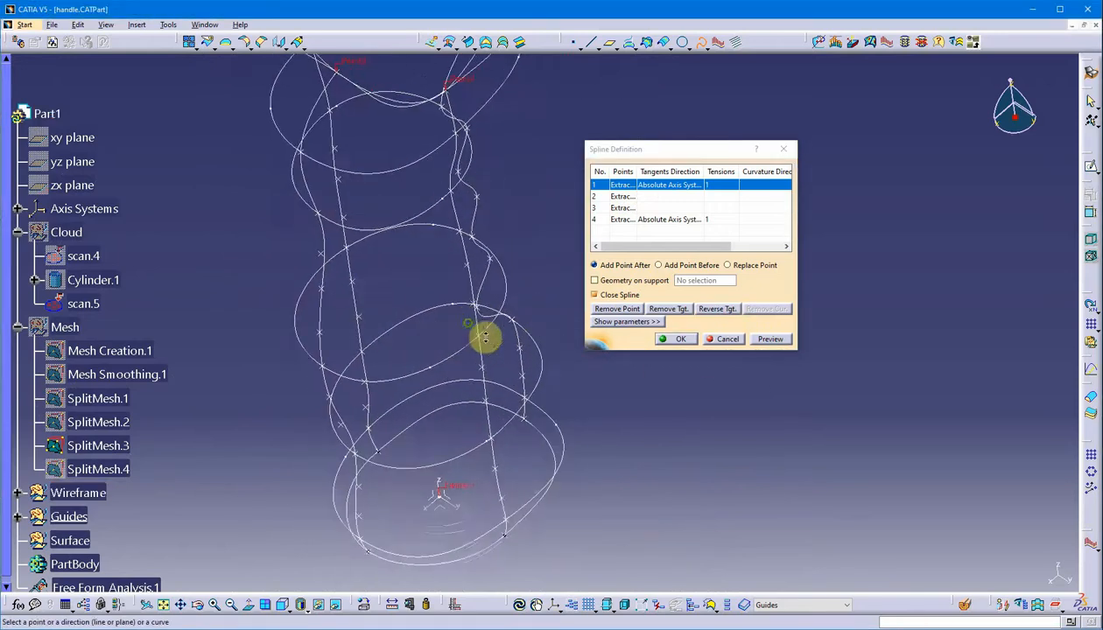
pyautogui.click(621, 197)
pyautogui.moveTo(451, 412)
pyautogui.mouseDown(button='middle')
pyautogui.moveTo(435, 318)
pyautogui.moveTo(455, 372)
pyautogui.moveTo(457, 302)
pyautogui.moveTo(449, 466)
pyautogui.mouseUp(button='middle')
pyautogui.click(407, 477)
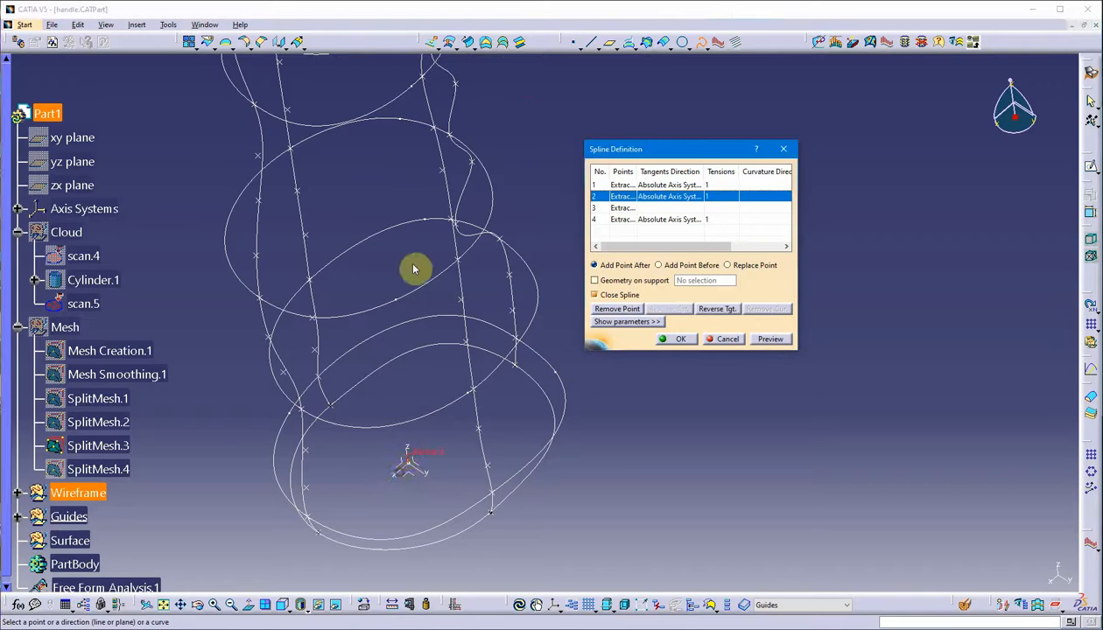
pyautogui.moveTo(413, 266)
pyautogui.mouseDown(button='middle')
pyautogui.moveTo(455, 563)
pyautogui.moveTo(437, 505)
pyautogui.moveTo(457, 526)
pyautogui.moveTo(462, 516)
pyautogui.mouseUp(button='middle')
pyautogui.click(620, 208)
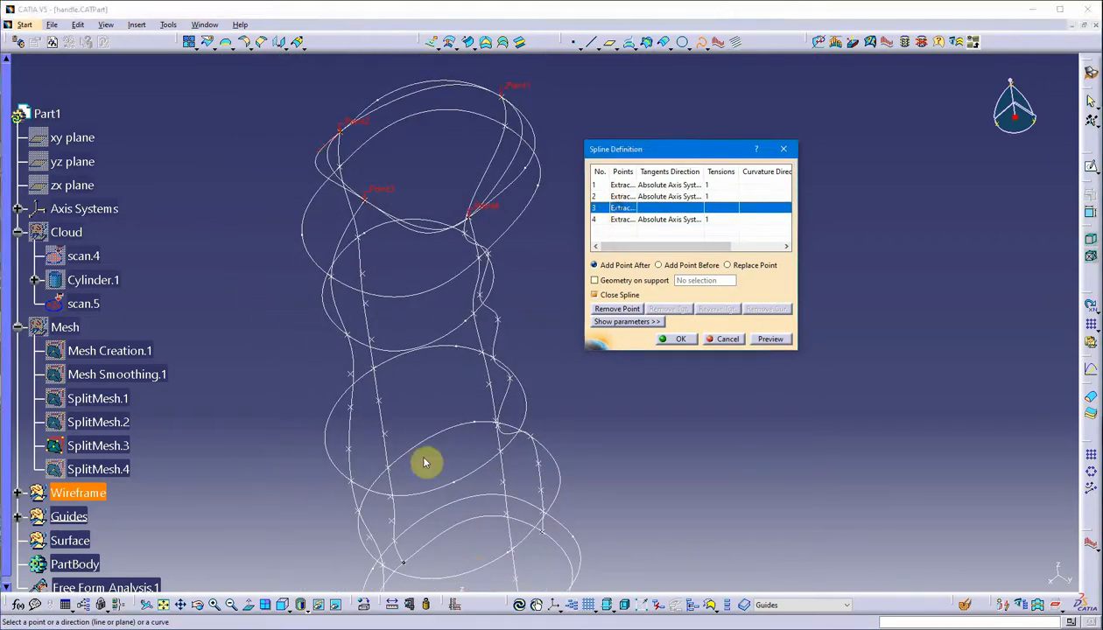
pyautogui.moveTo(426, 460)
pyautogui.mouseDown(button='middle')
pyautogui.moveTo(389, 229)
pyautogui.moveTo(457, 411)
pyautogui.moveTo(419, 480)
pyautogui.moveTo(419, 521)
pyautogui.moveTo(425, 464)
pyautogui.moveTo(355, 187)
pyautogui.moveTo(475, 151)
pyautogui.moveTo(360, 418)
pyautogui.moveTo(341, 330)
pyautogui.moveTo(411, 485)
pyautogui.moveTo(424, 472)
pyautogui.mouseUp(button='middle')
pyautogui.click(443, 396)
# - Show the spline's constraint parameters and set the tangent tension of point 1 to 1.2
pyautogui.click(651, 187)
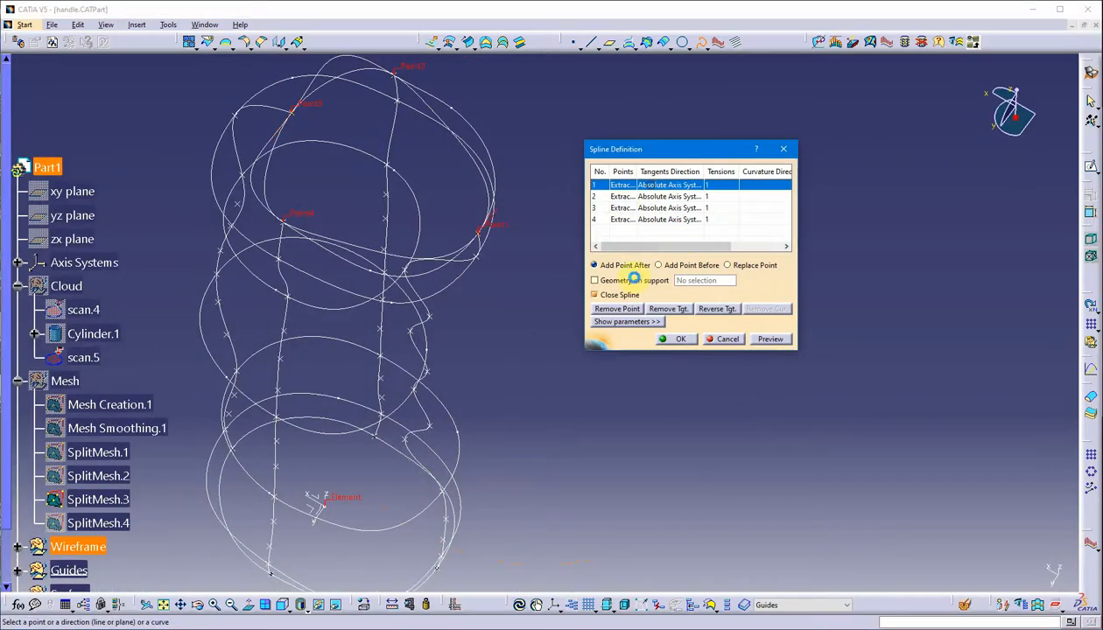
pyautogui.click(650, 322)
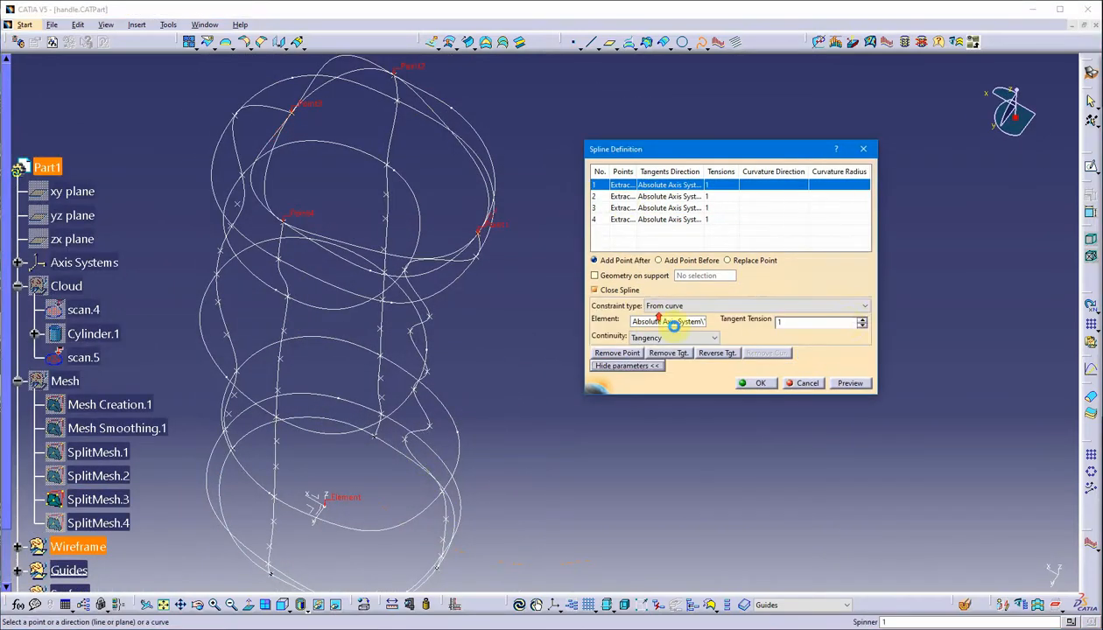
pyautogui.click(863, 321)
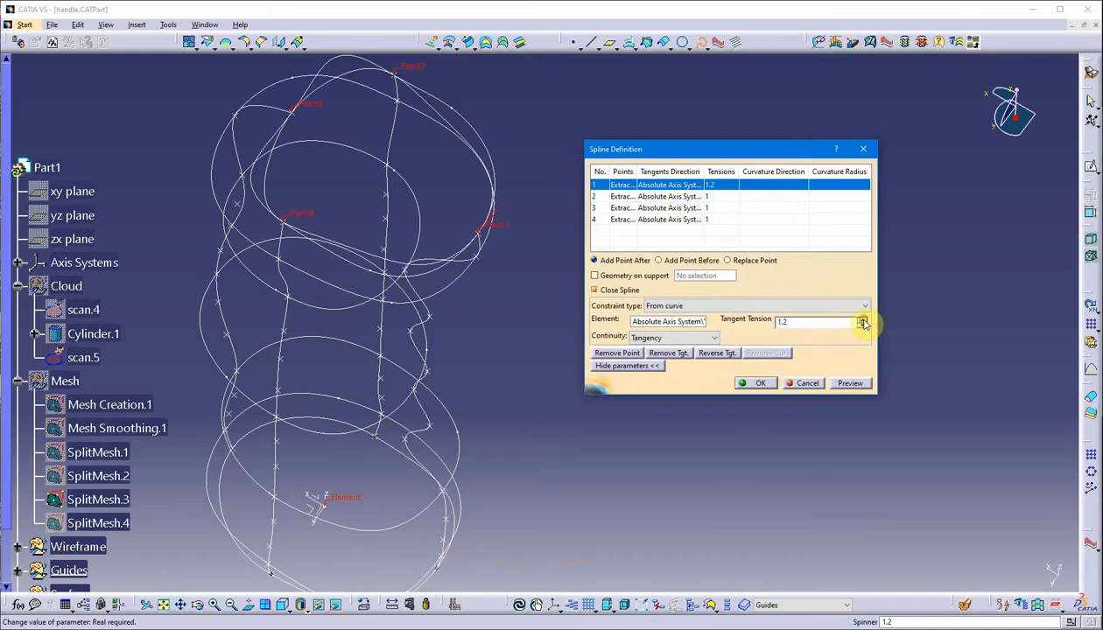
# - Compare the upper spline with the original curve and set the tangent tension of point 3 to 2.1
pyautogui.moveTo(458, 310); pyautogui.dragTo(458, 365, button='middle')
pyautogui.scroll(1, 458, 365)
pyautogui.click(621, 208)
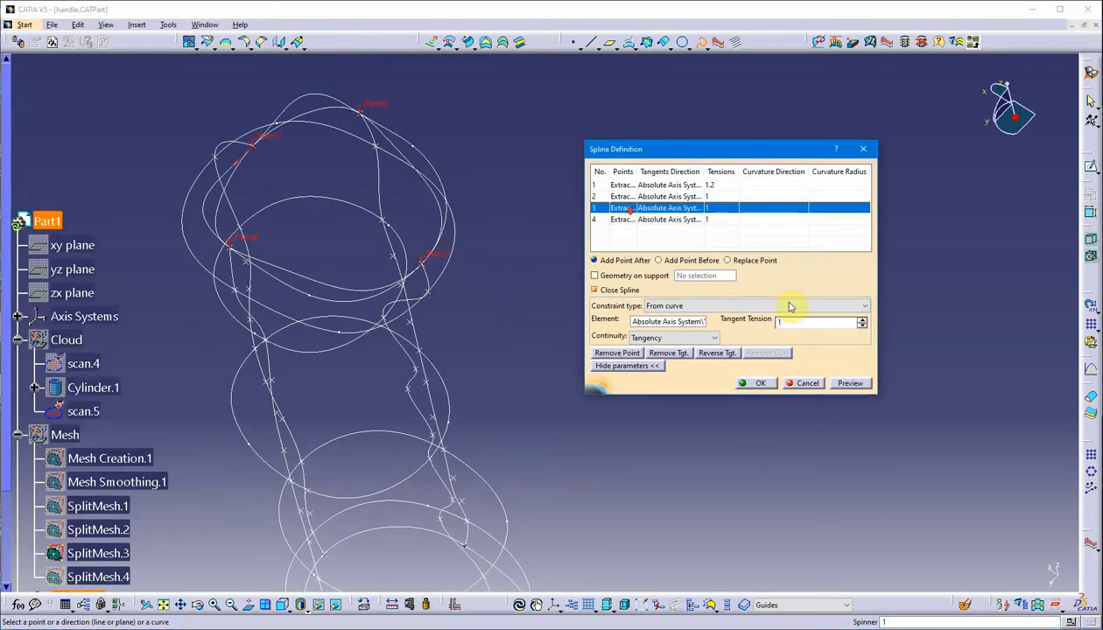
pyautogui.click(862, 326)
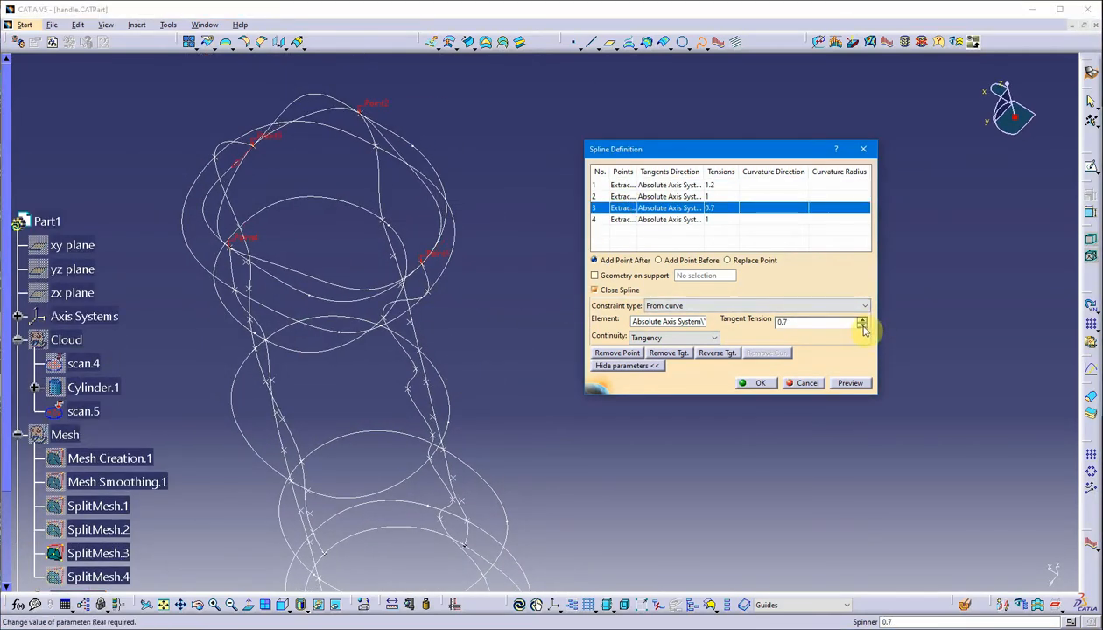
pyautogui.click(862, 322)
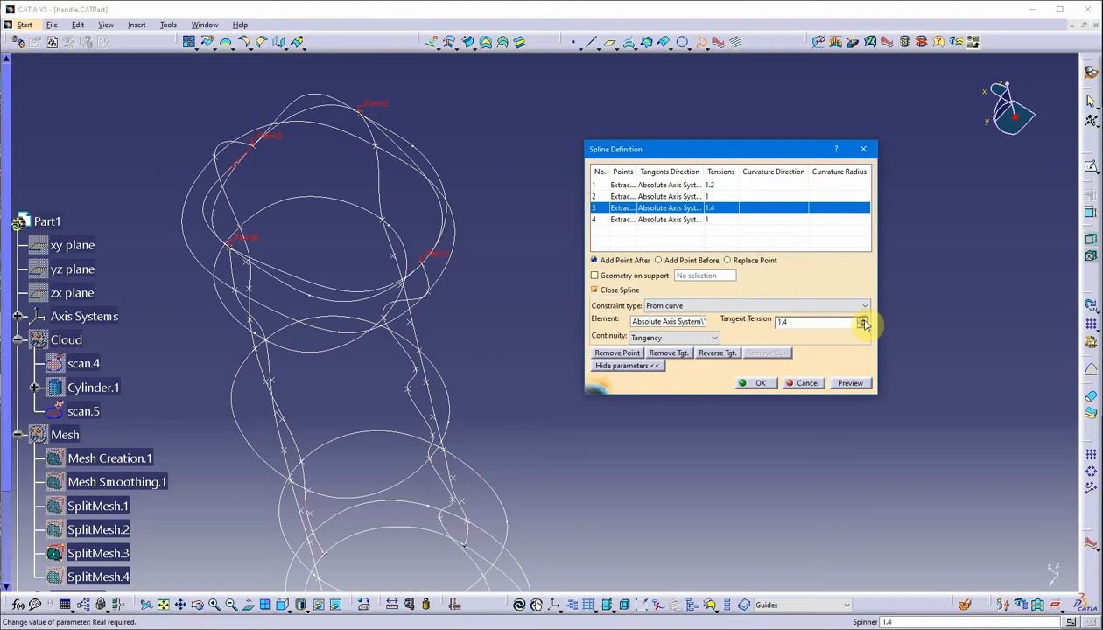
pyautogui.click(863, 322)
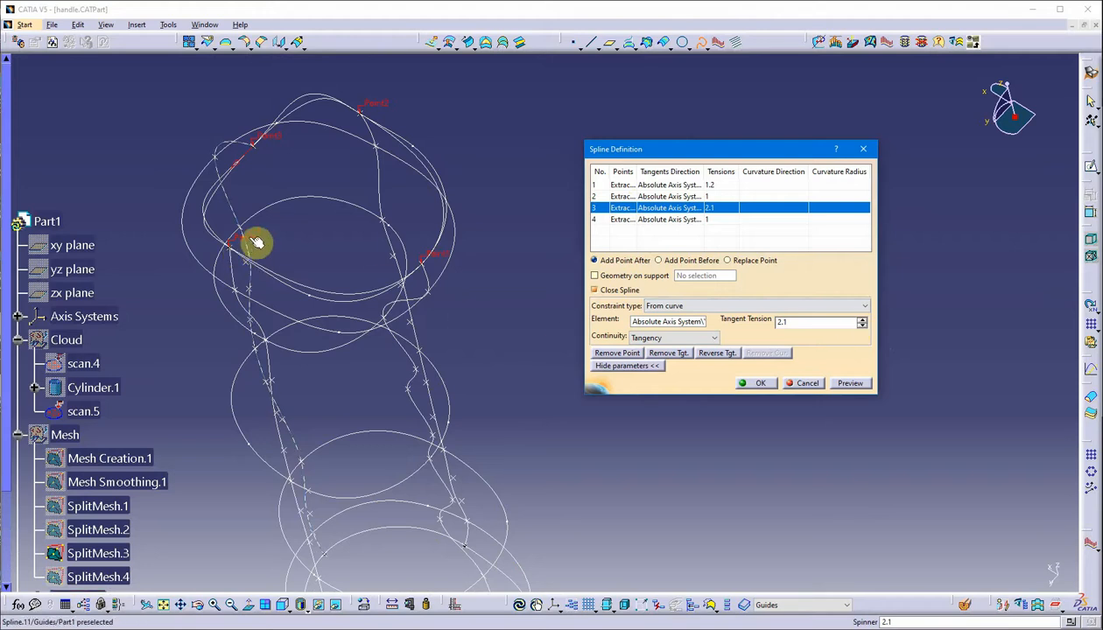
# - Set the tangent tension of point 4 to 1.3 and of point 2 to 1.1, and accept the spline
pyautogui.click(671, 219)
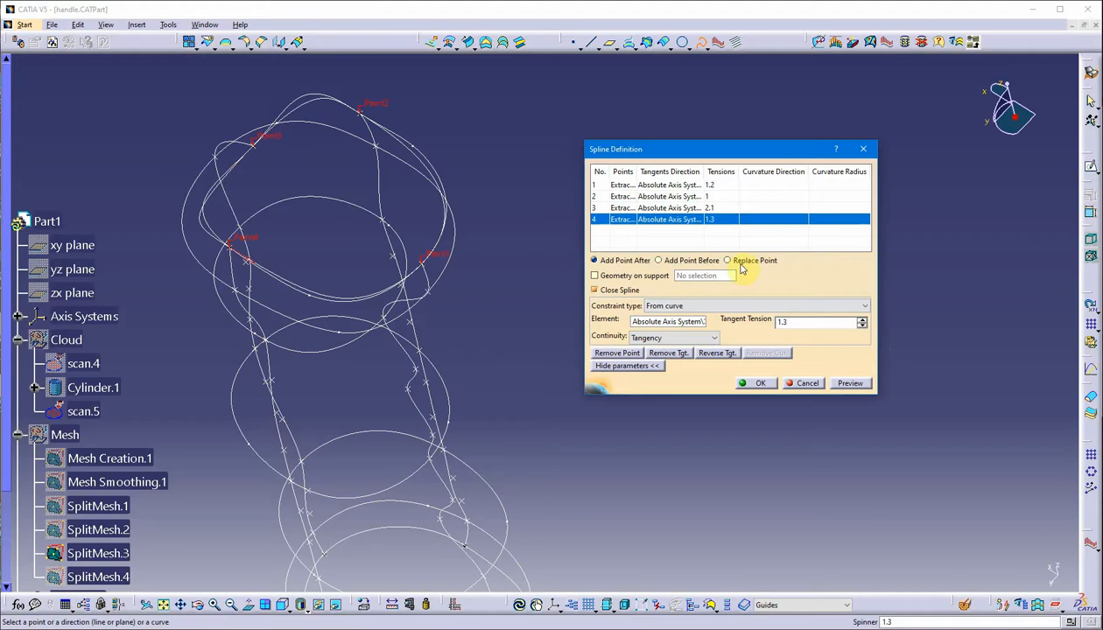
pyautogui.click(691, 198)
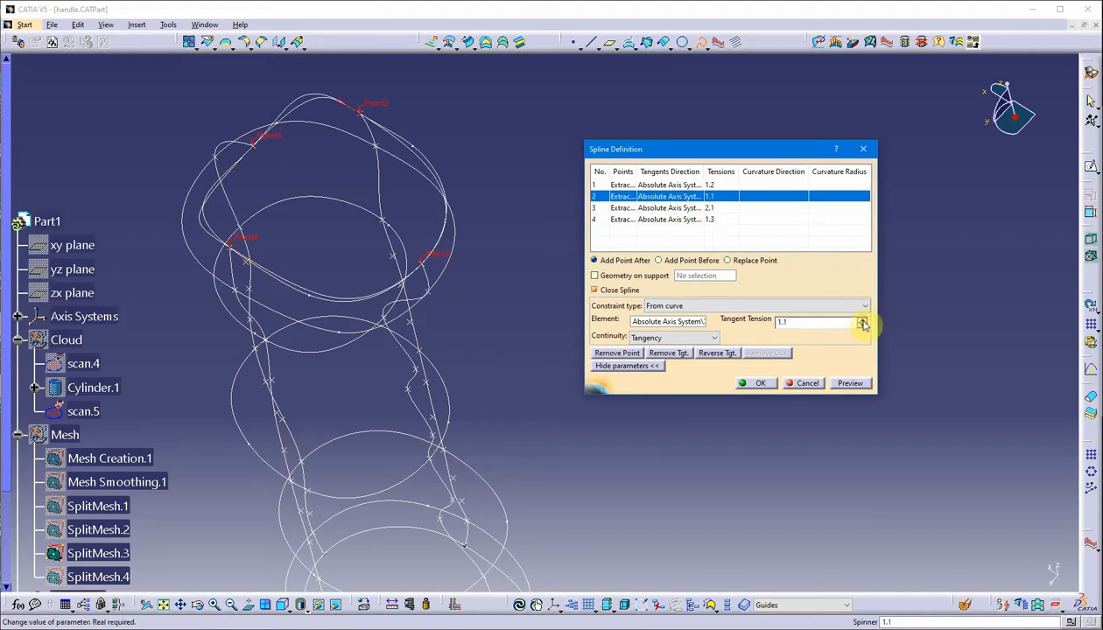
pyautogui.click(760, 383)
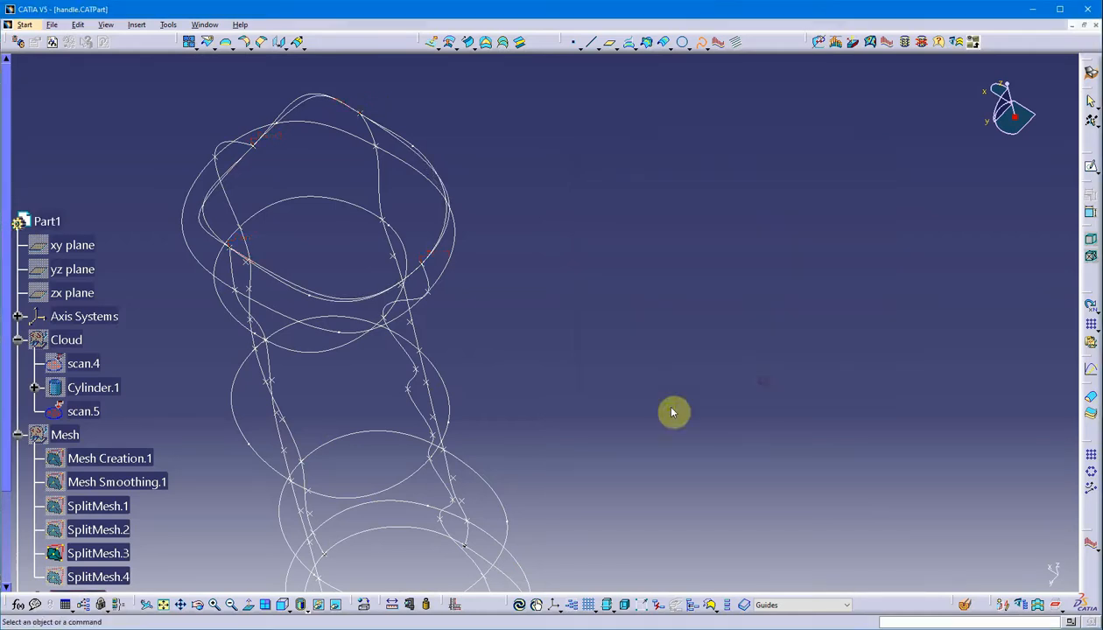
# - Hide the original section curve, Curve.21, at the upper end of the handle
pyautogui.moveTo(672, 412); pyautogui.dragTo(329, 235, button='middle')
pyautogui.scroll(-3, 333, 238)
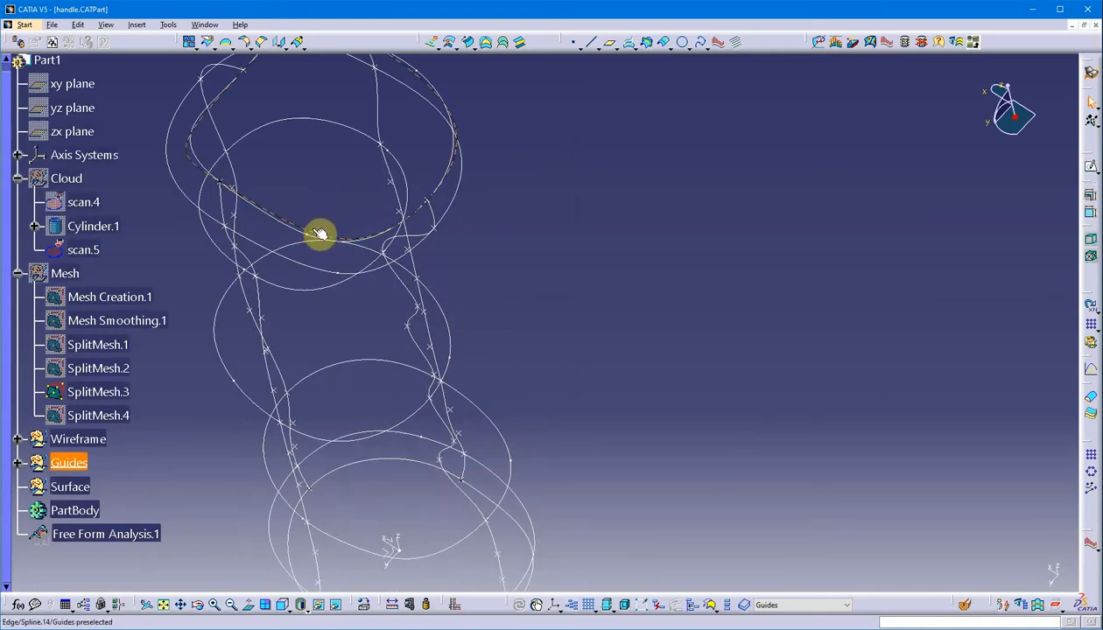
pyautogui.rightClick(319, 239)
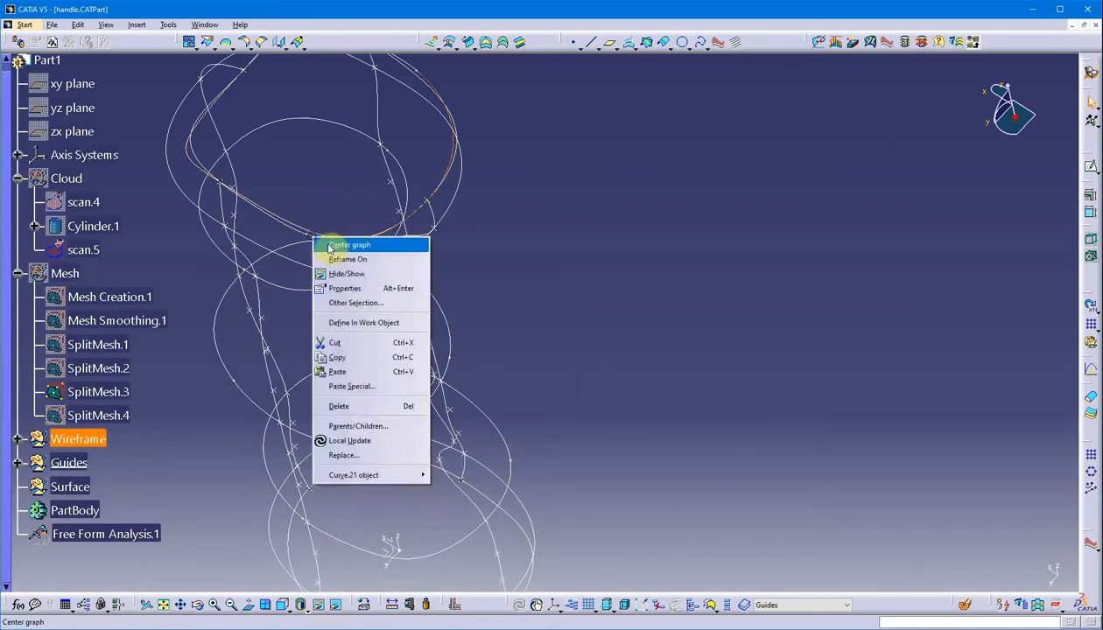
pyautogui.click(346, 274)
# - Define the Surface geometrical set as the work object
pyautogui.moveTo(346, 274); pyautogui.dragTo(381, 364, button='middle')
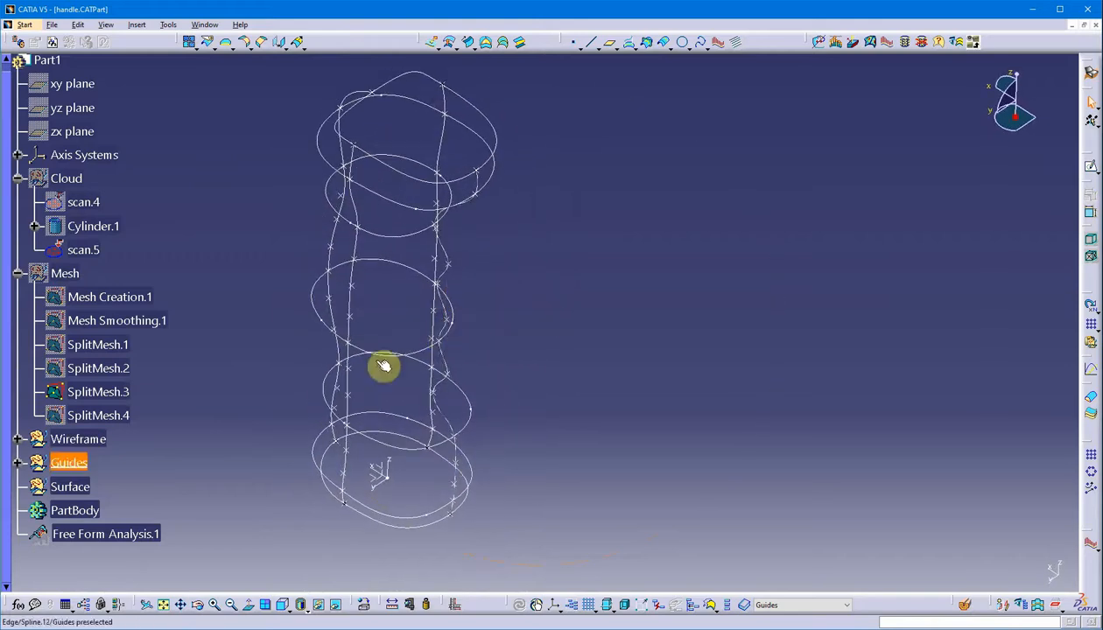
pyautogui.rightClick(70, 487)
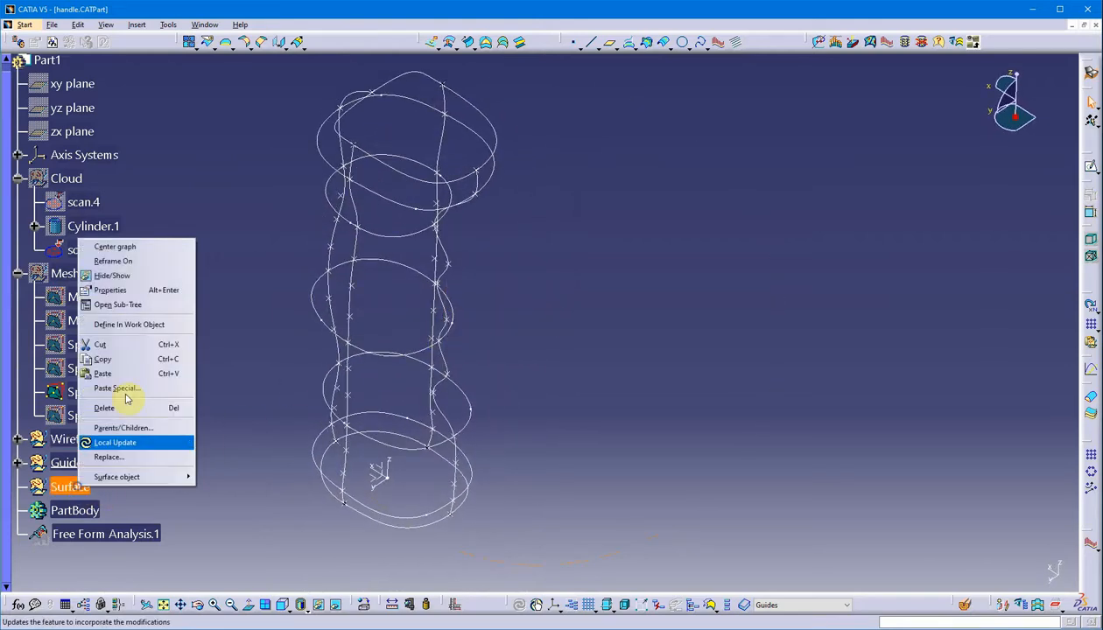
pyautogui.click(139, 322)
pyautogui.click(663, 270)
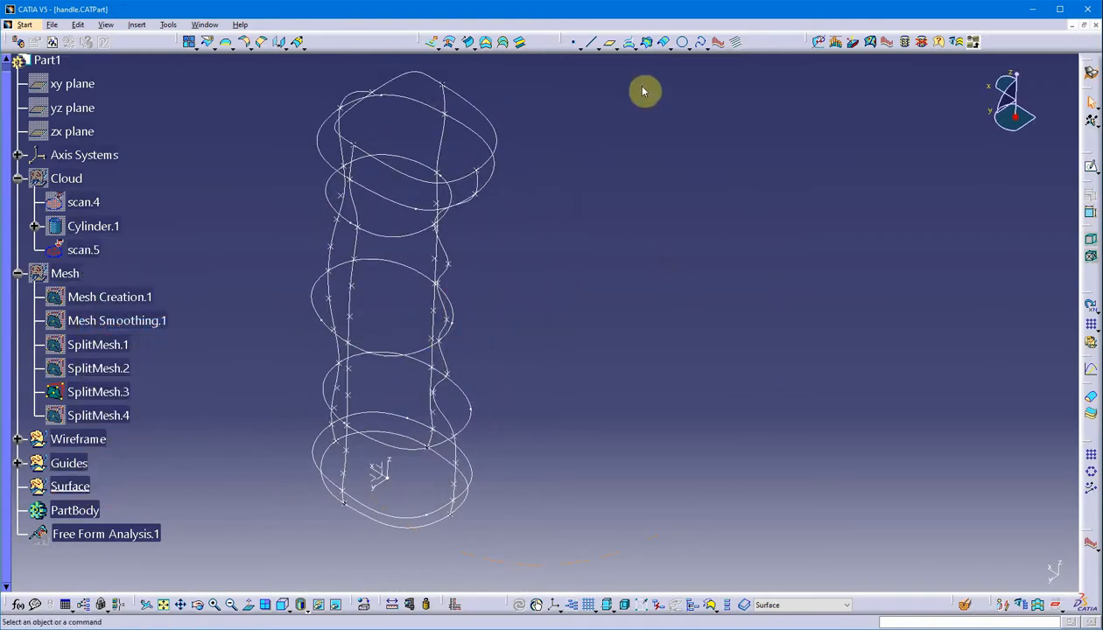
# - Start a multi-sections surface with the lower closed spline, Spline.13, as first section and the guide endpoint Extract.15 as its closing point
pyautogui.click(500, 46)
pyautogui.moveTo(512, 413); pyautogui.dragTo(493, 333, button='middle')
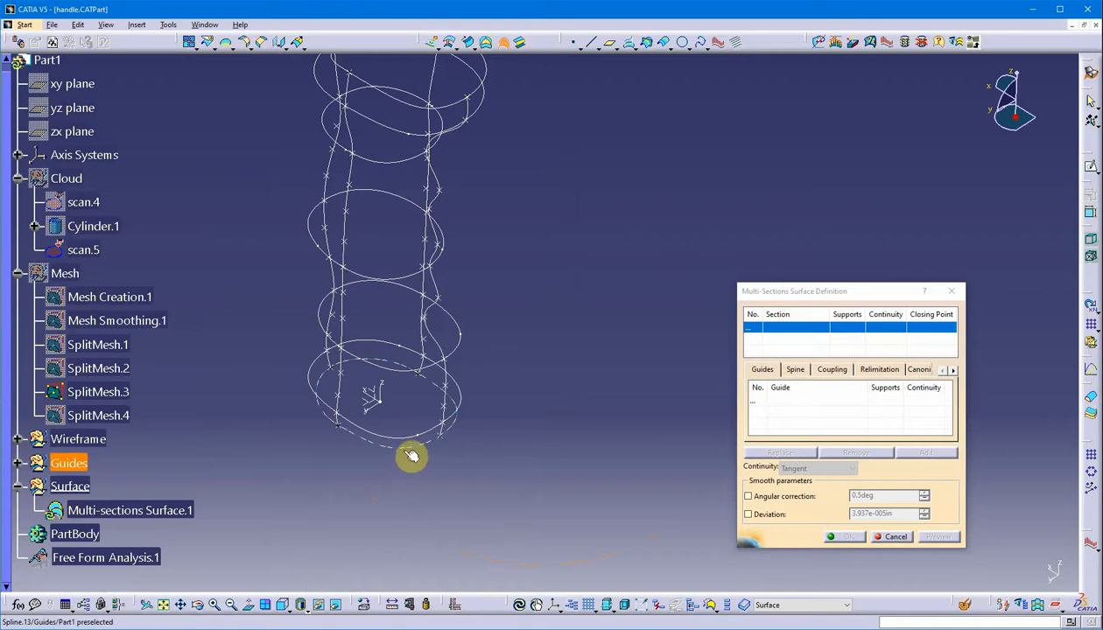
pyautogui.click(411, 456)
pyautogui.moveTo(472, 478); pyautogui.dragTo(420, 456, button='middle')
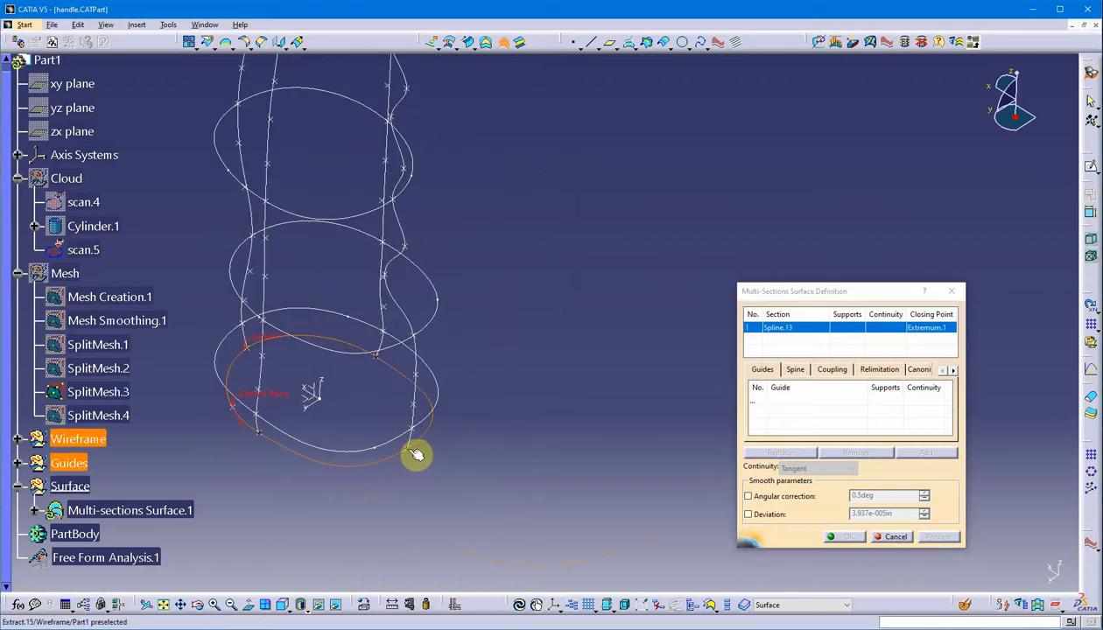
pyautogui.click(409, 449)
# - Add the upper closed spline, Spline.14, as second section with the guide endpoint Extract.28 as its closing point
pyautogui.moveTo(459, 98); pyautogui.dragTo(522, 408, button='middle')
pyautogui.moveTo(522, 409); pyautogui.dragTo(524, 385, button='middle')
pyautogui.click(479, 256)
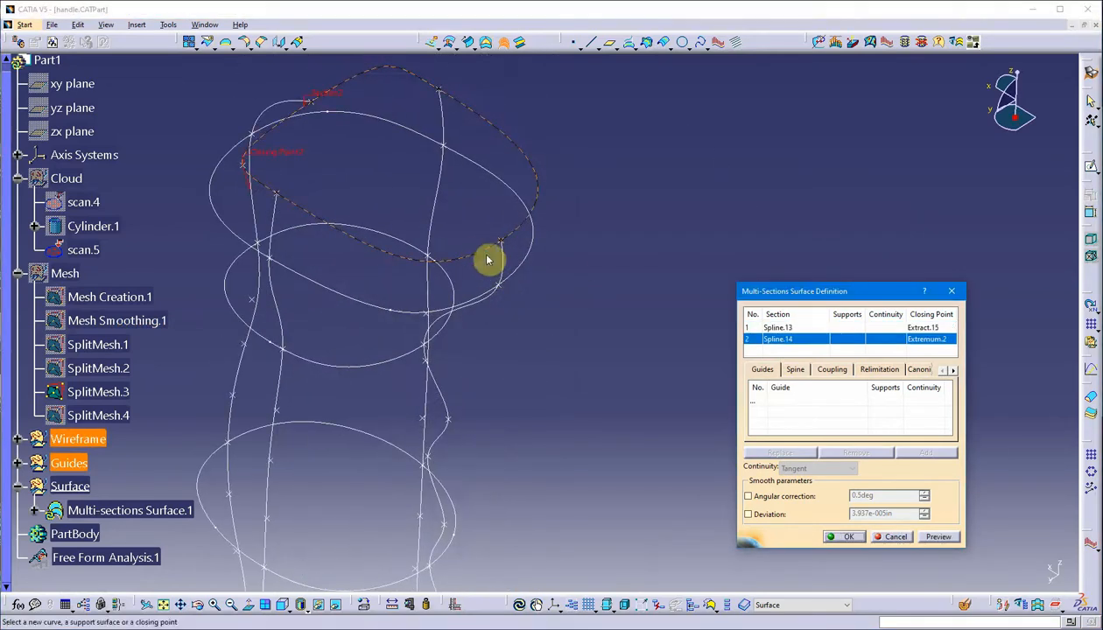
pyautogui.click(509, 245)
# - Add the four handle splines, Spline.12, Spline.10, Spline.11 and Spline.9, as guides of the multi-sections surface
pyautogui.moveTo(514, 312); pyautogui.dragTo(537, 382, button='middle')
pyautogui.click(764, 405)
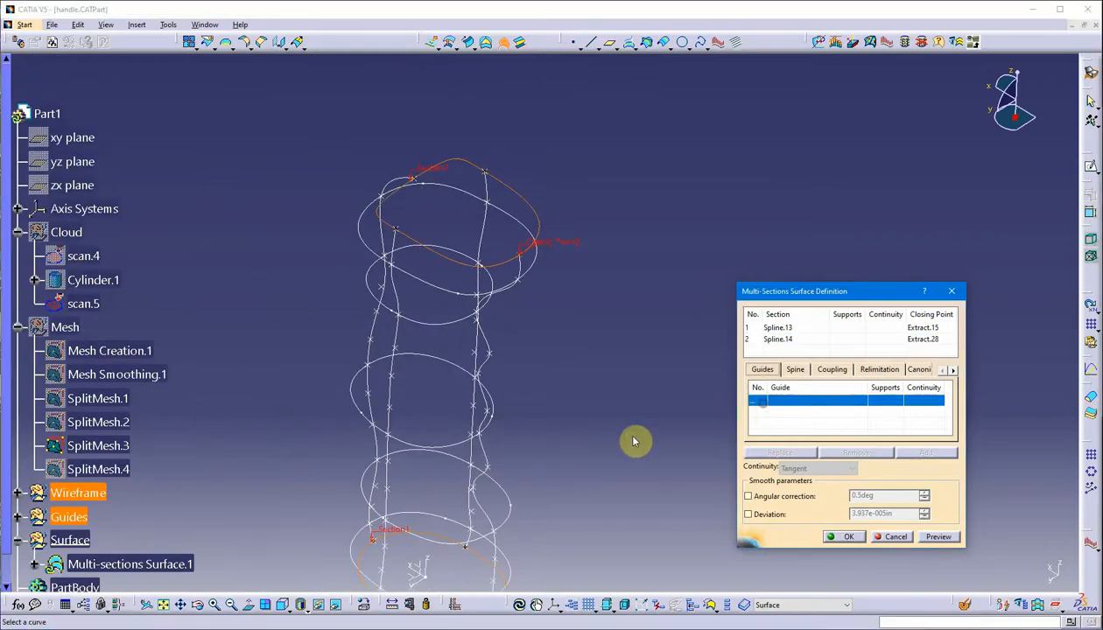
pyautogui.click(492, 460)
pyautogui.click(479, 426)
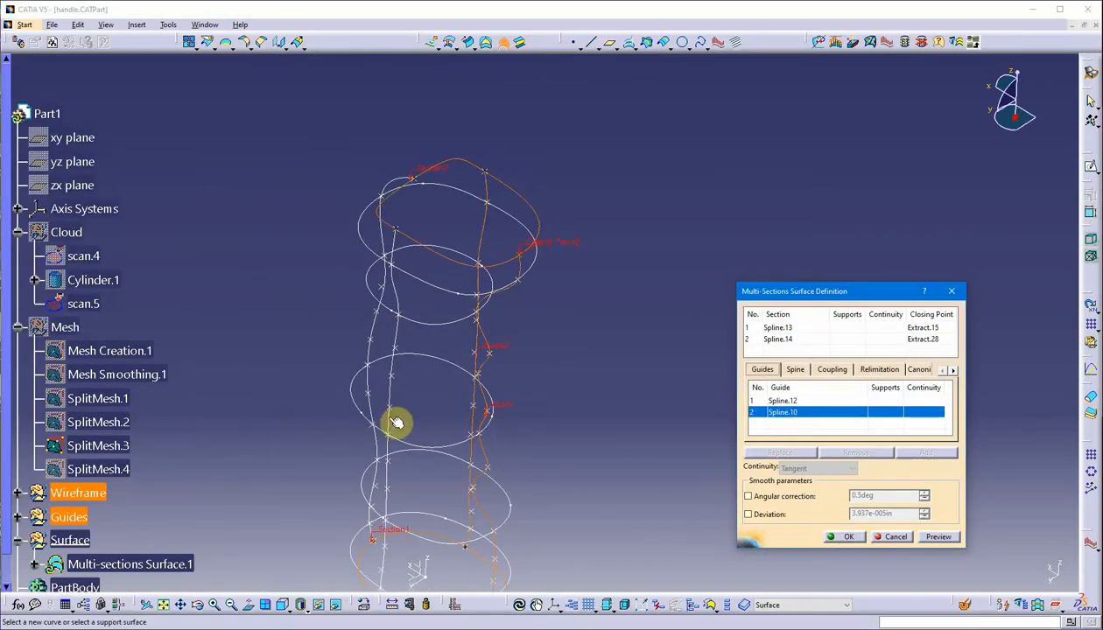
pyautogui.click(377, 422)
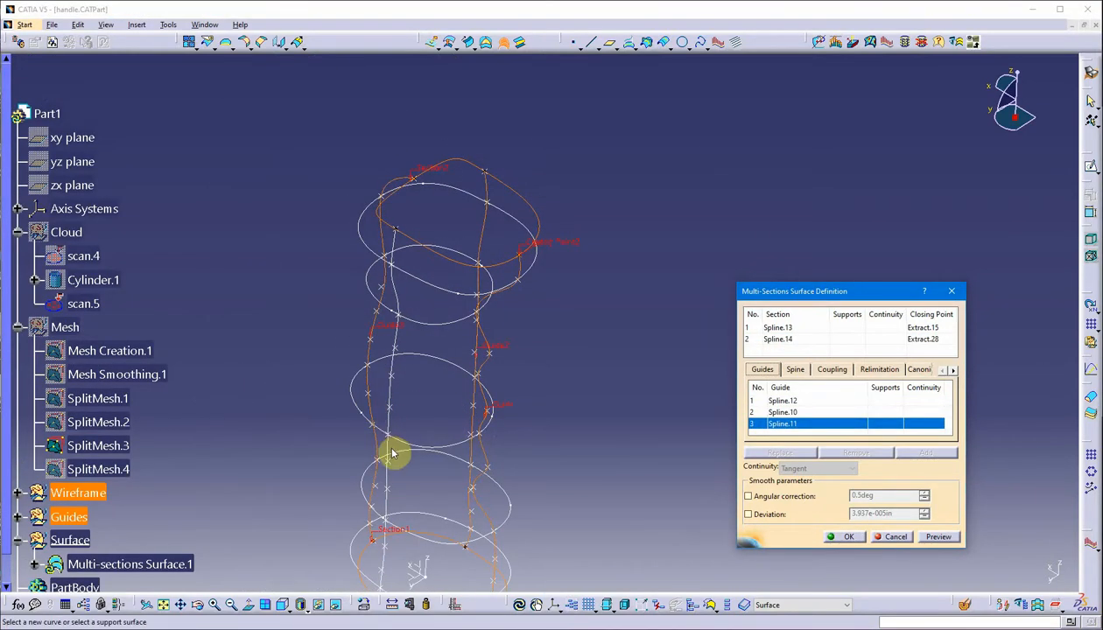
pyautogui.click(395, 451)
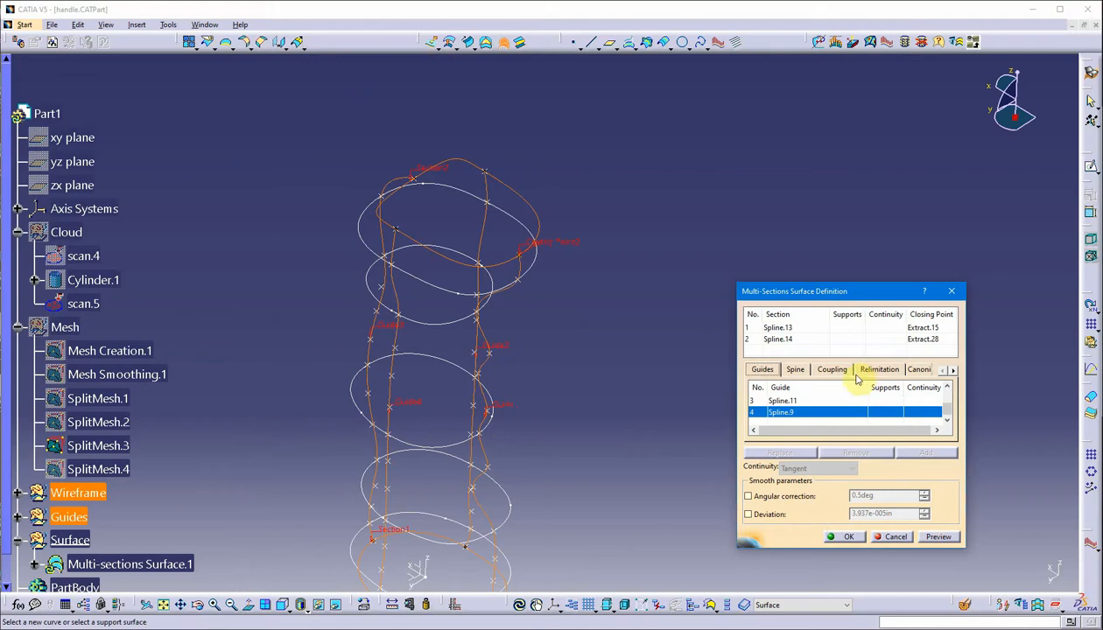
# - Preview the multi-sections surface with Ratio and with Tangency section coupling
pyautogui.click(832, 369)
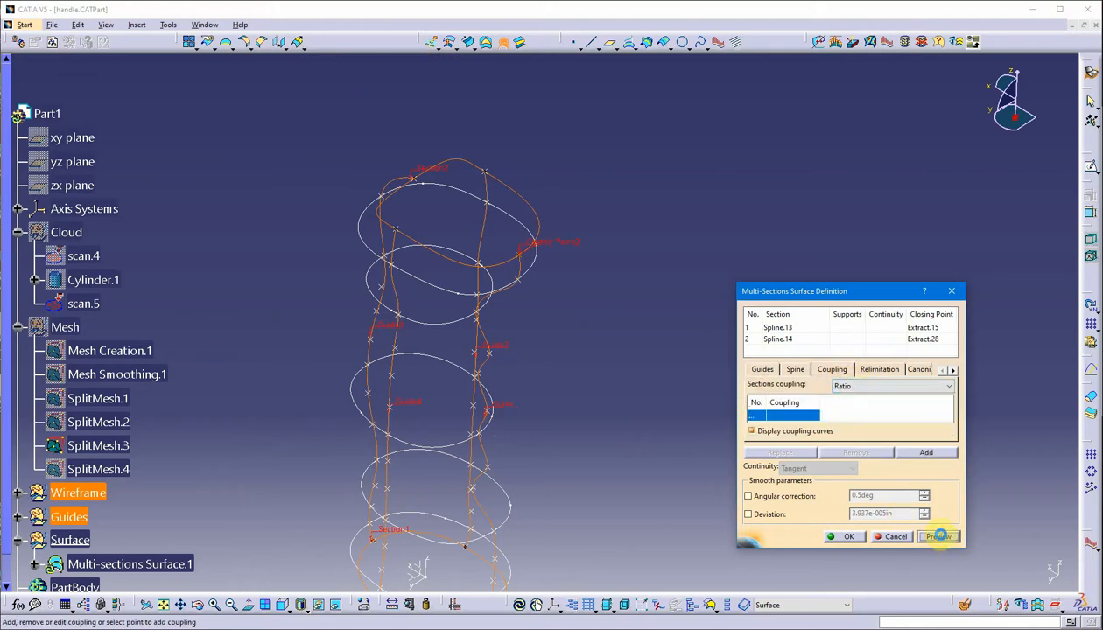
pyautogui.click(938, 536)
pyautogui.click(893, 386)
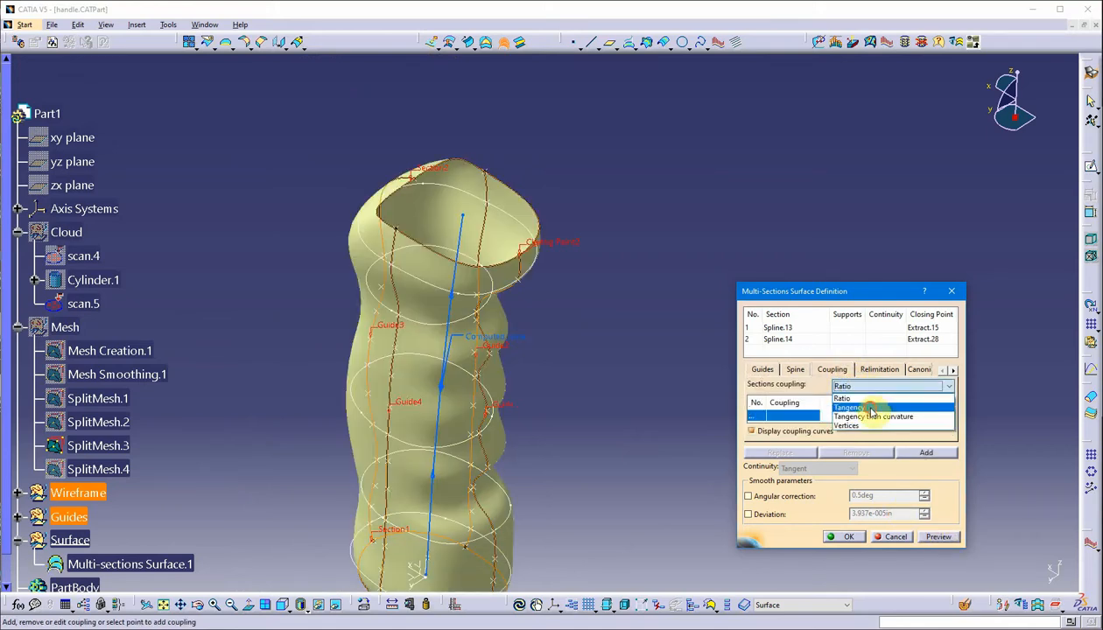
pyautogui.click(854, 396)
pyautogui.click(935, 536)
# - Set the sections coupling to Tangency then curvature, preview the result and create the multi-sections surface
pyautogui.click(888, 390)
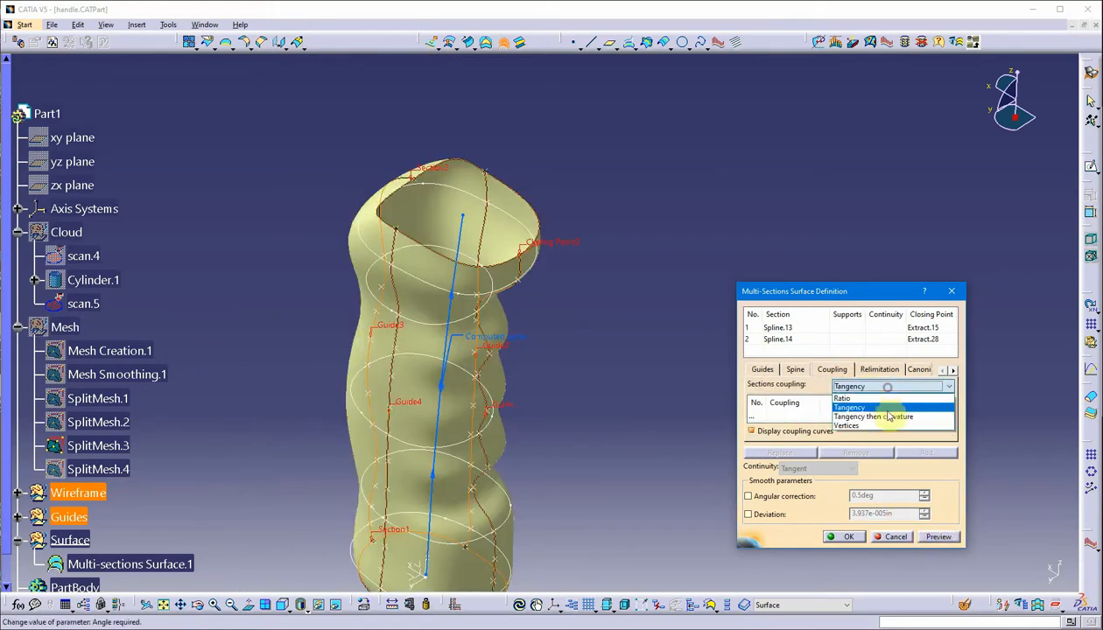
pyautogui.click(884, 417)
pyautogui.click(939, 536)
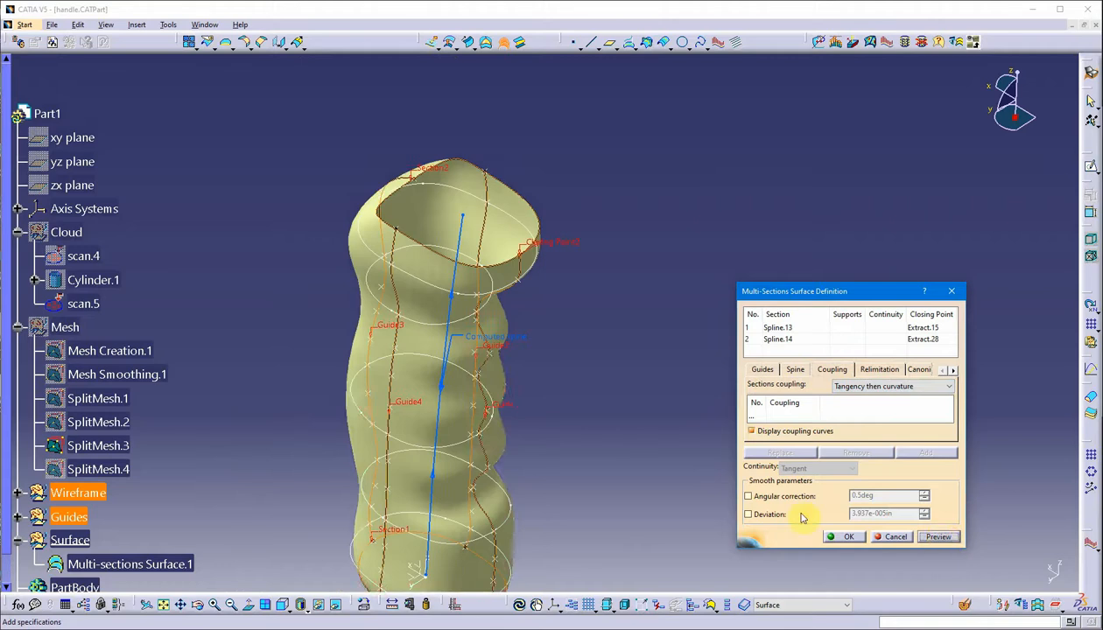
pyautogui.moveTo(617, 376); pyautogui.dragTo(567, 355, button='middle')
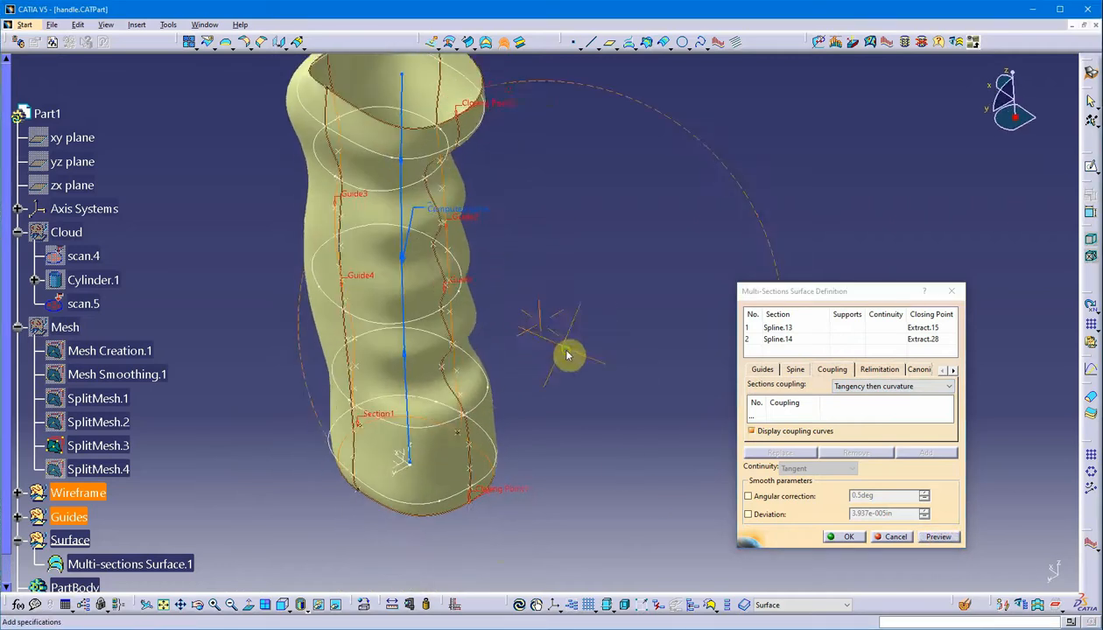
pyautogui.click(848, 537)
# - Hide the Guides and Wireframe geometrical sets, leaving only the handle surface displayed
pyautogui.scroll(-3, 290, 424)
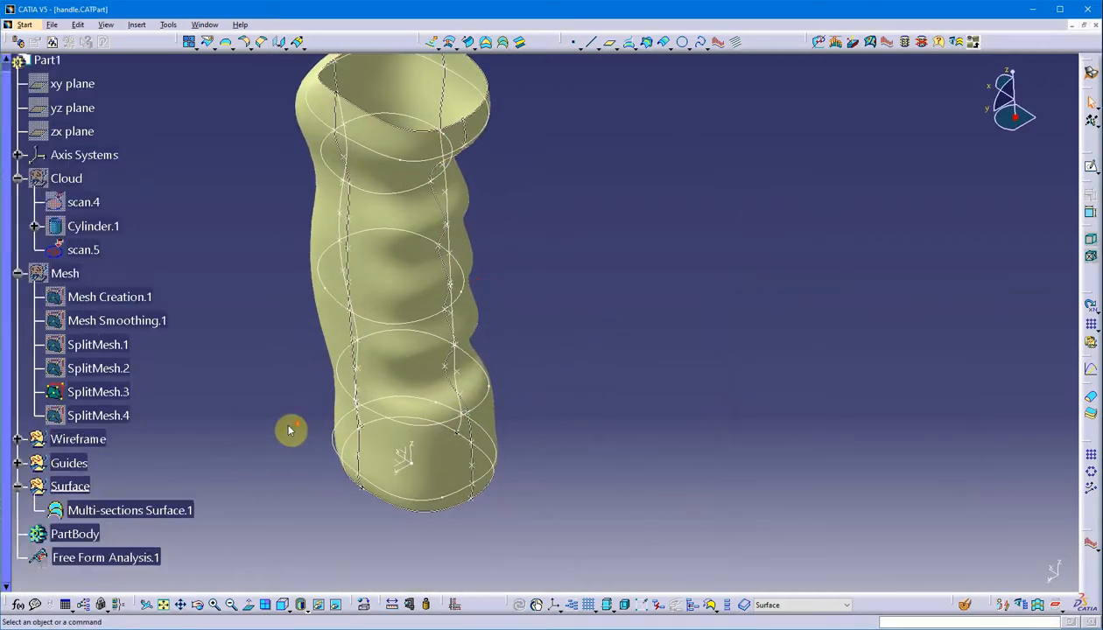
pyautogui.rightClick(87, 409)
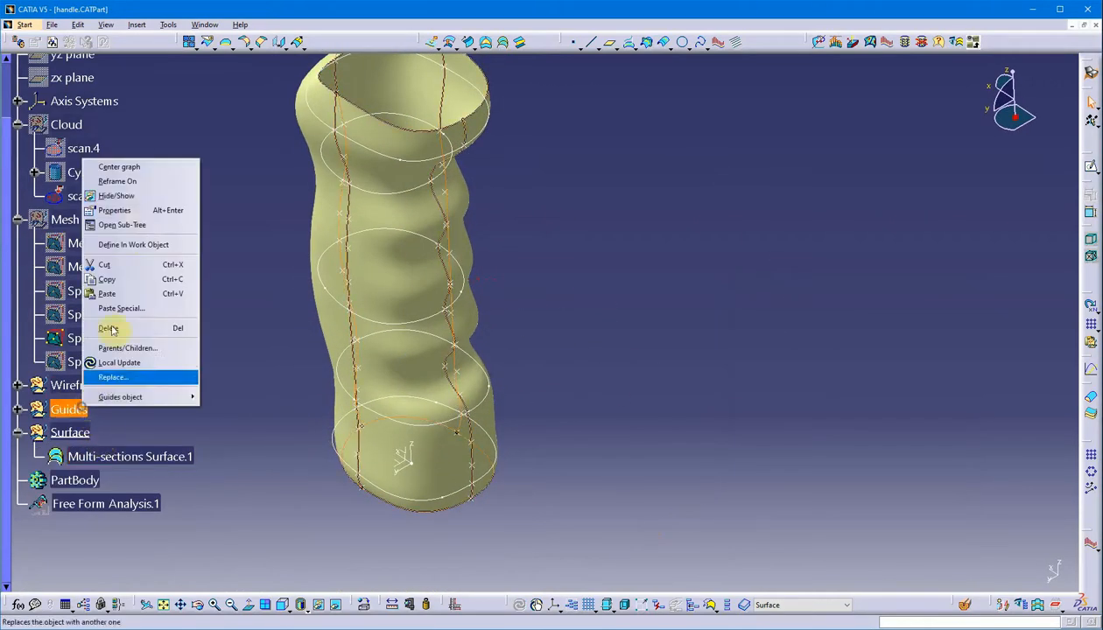
pyautogui.click(133, 198)
pyautogui.rightClick(105, 389)
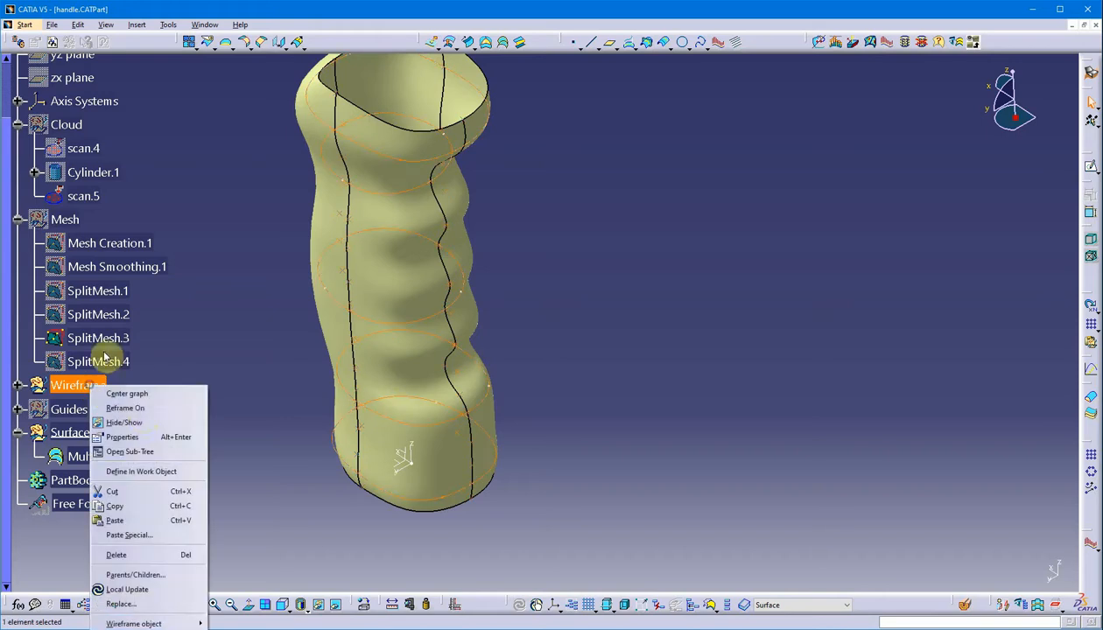
pyautogui.click(148, 422)
# - Show the Cloud geometrical set and compare the scan points with the multi-sections surface from several sides
pyautogui.moveTo(197, 421); pyautogui.dragTo(358, 341, button='middle')
pyautogui.moveTo(332, 296); pyautogui.dragTo(376, 393, button='middle')
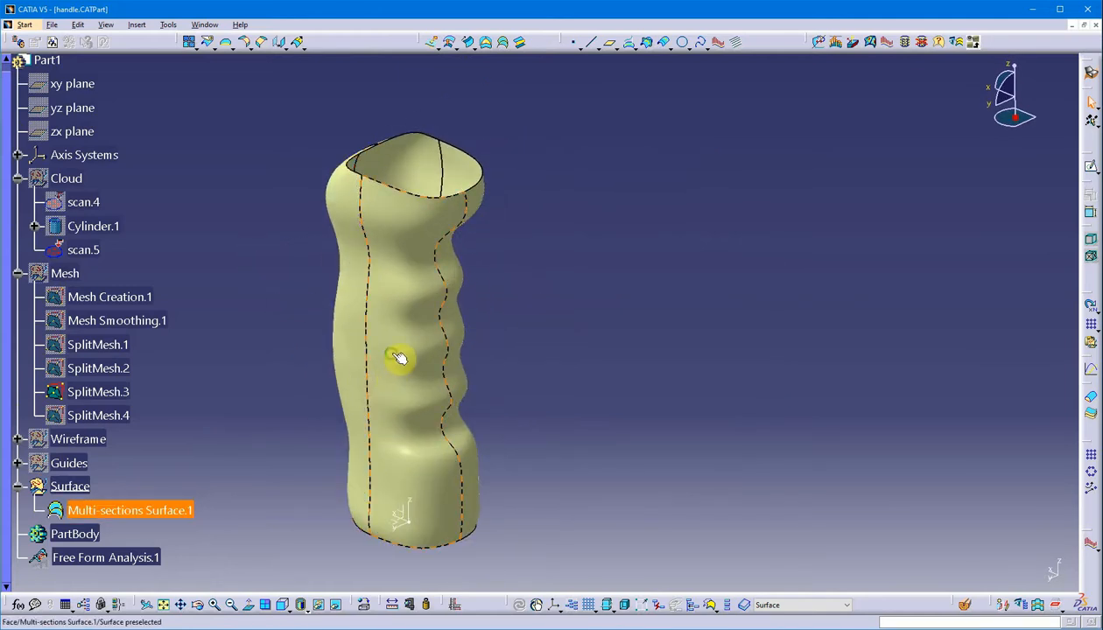
pyautogui.moveTo(398, 358)
pyautogui.mouseDown(button='middle')
pyautogui.moveTo(428, 343)
pyautogui.moveTo(439, 354)
pyautogui.mouseUp(button='middle')
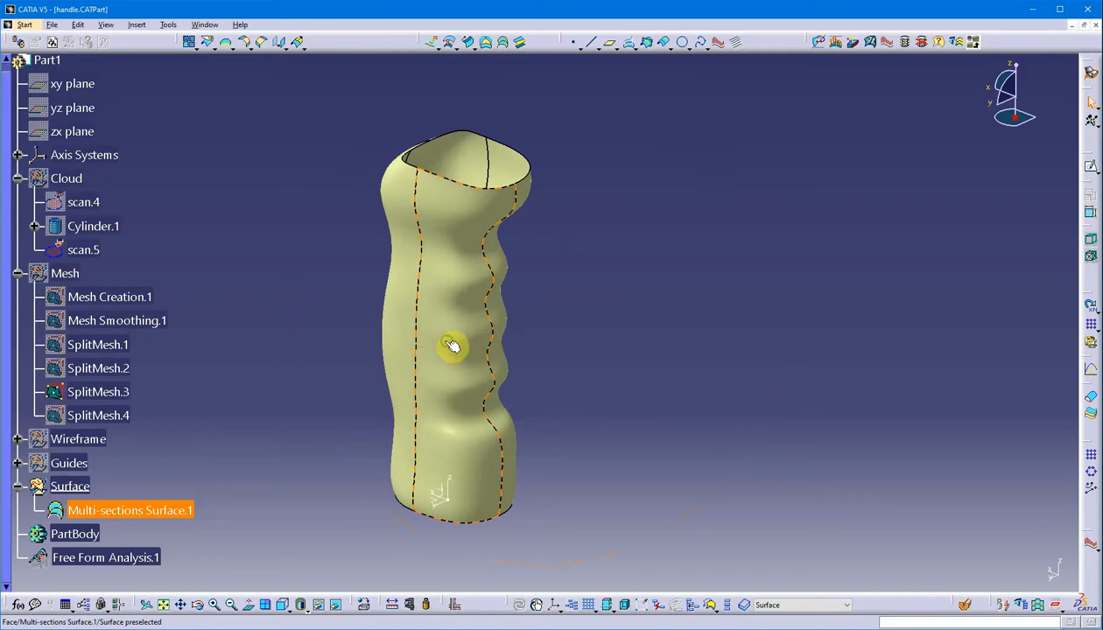
pyautogui.moveTo(463, 385); pyautogui.dragTo(255, 385, button='middle')
pyautogui.click(255, 386)
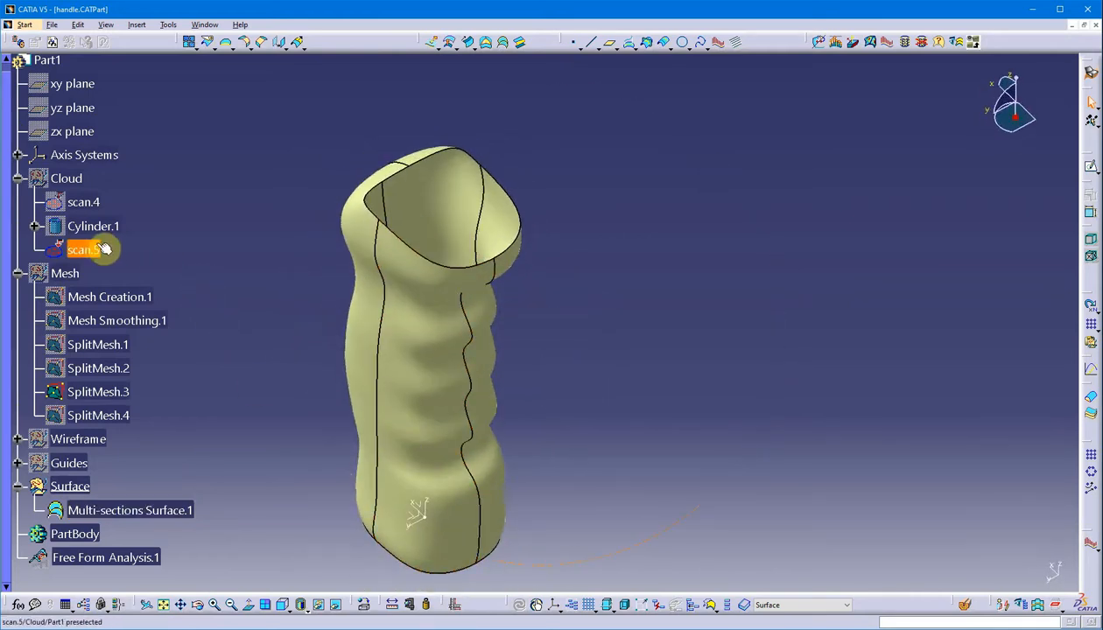
pyautogui.rightClick(78, 186)
pyautogui.click(108, 216)
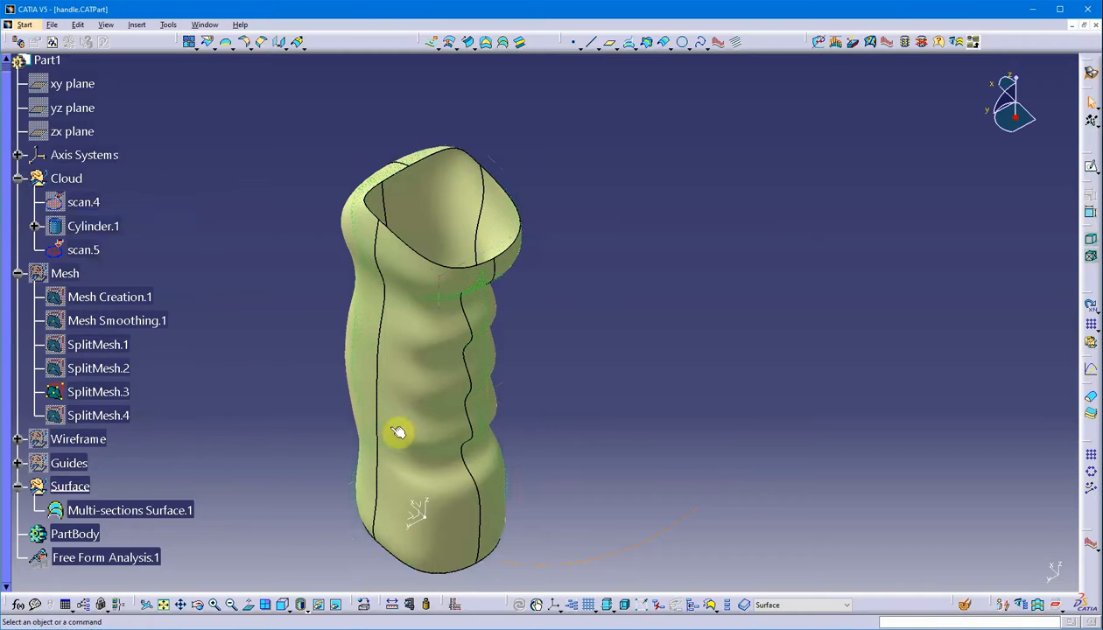
pyautogui.moveTo(394, 433); pyautogui.dragTo(570, 291, button='middle')
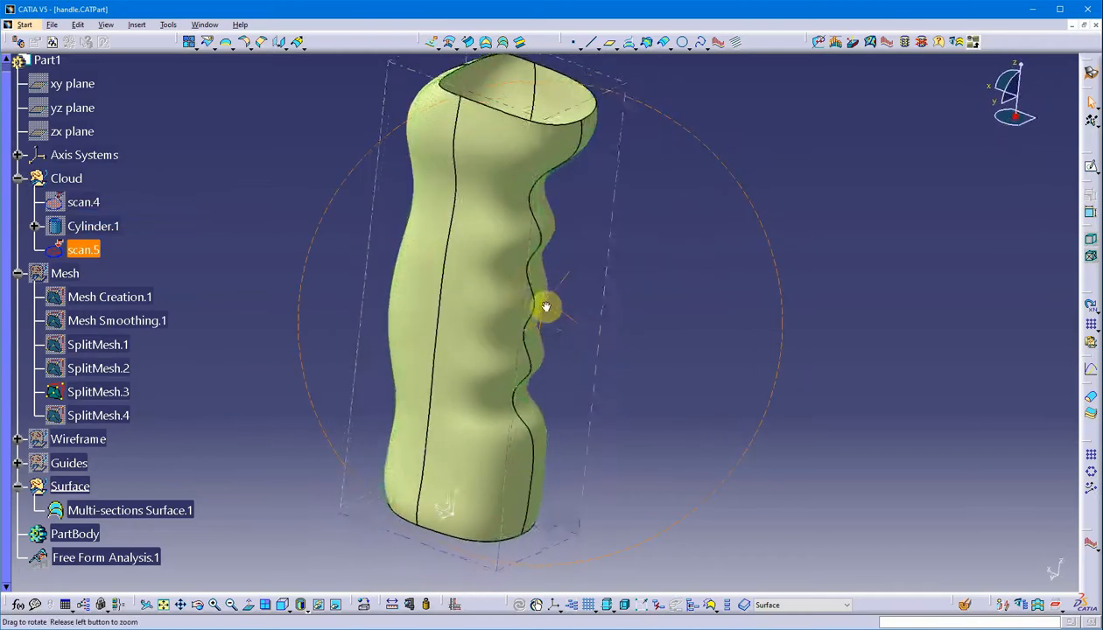
pyautogui.moveTo(666, 289); pyautogui.dragTo(648, 281, button='middle')
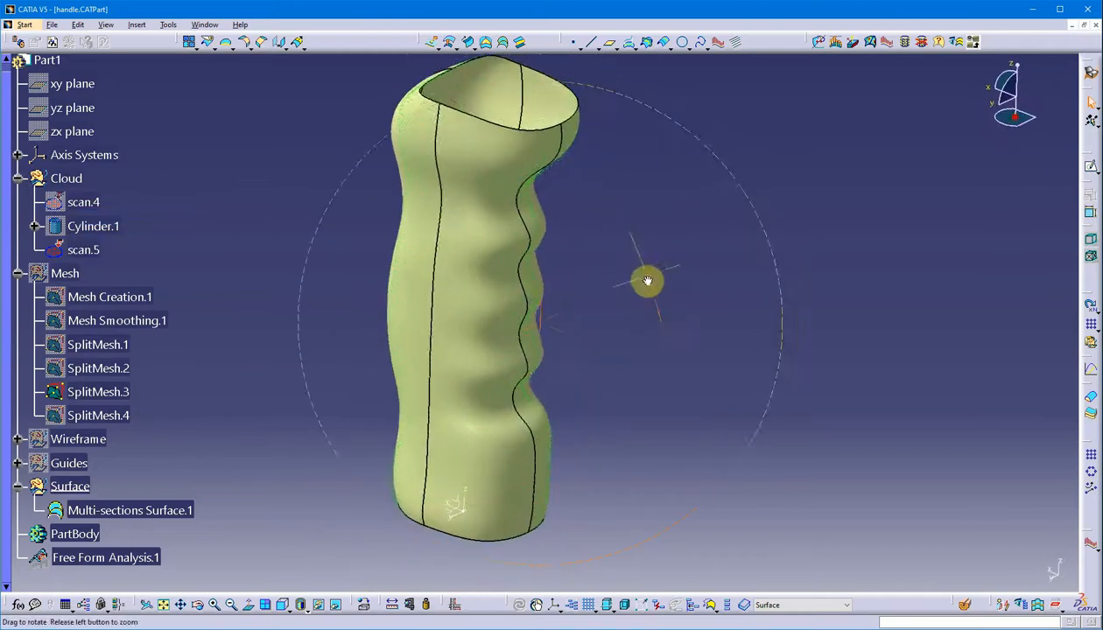